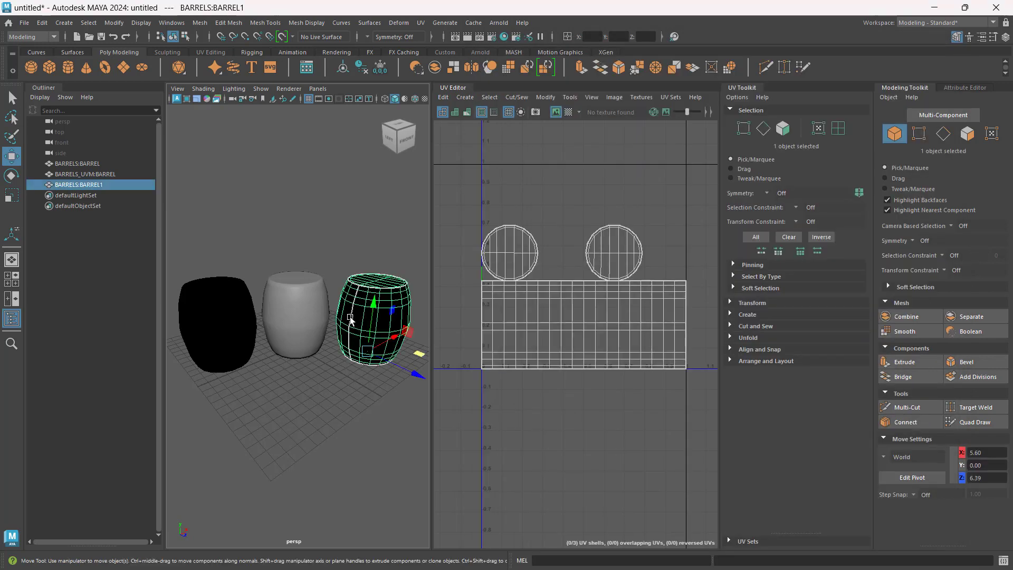
left_click(297, 319)
left_click(226, 319)
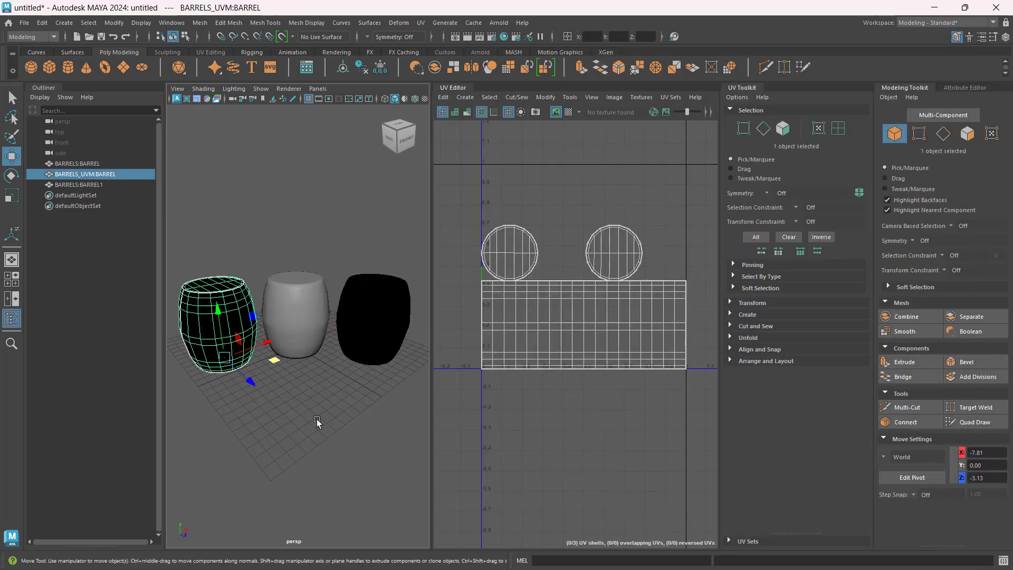
left_click(316, 419)
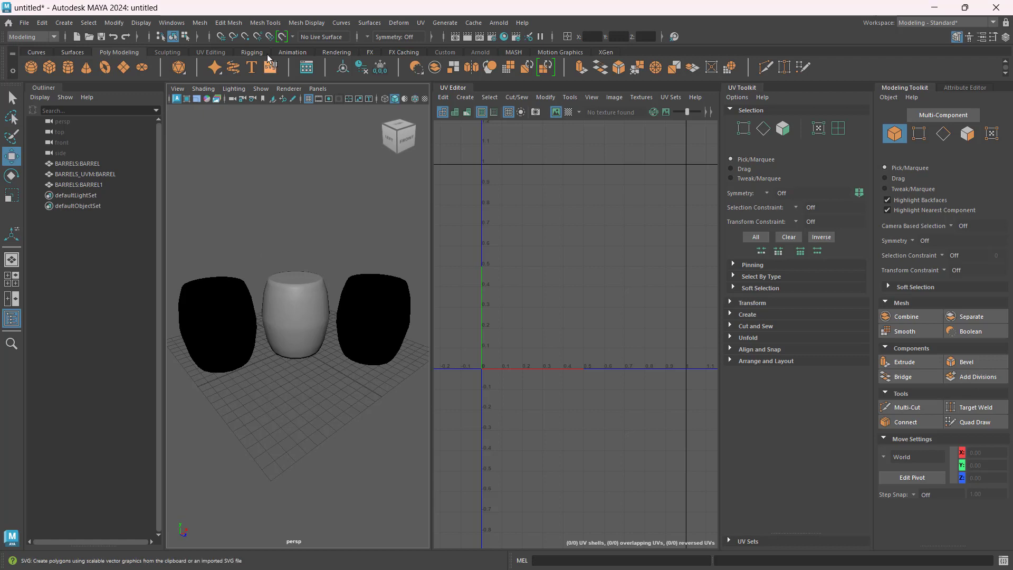
Step: Open the Hypershade, create an Arnold aiStandardSurface shader and maximize the window
left_click(504, 37)
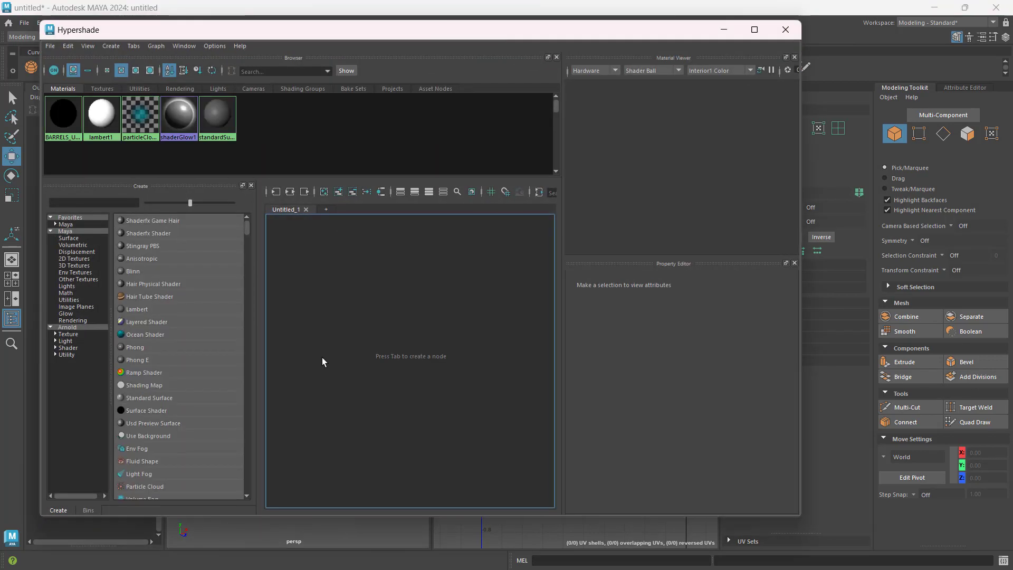
left_click(67, 328)
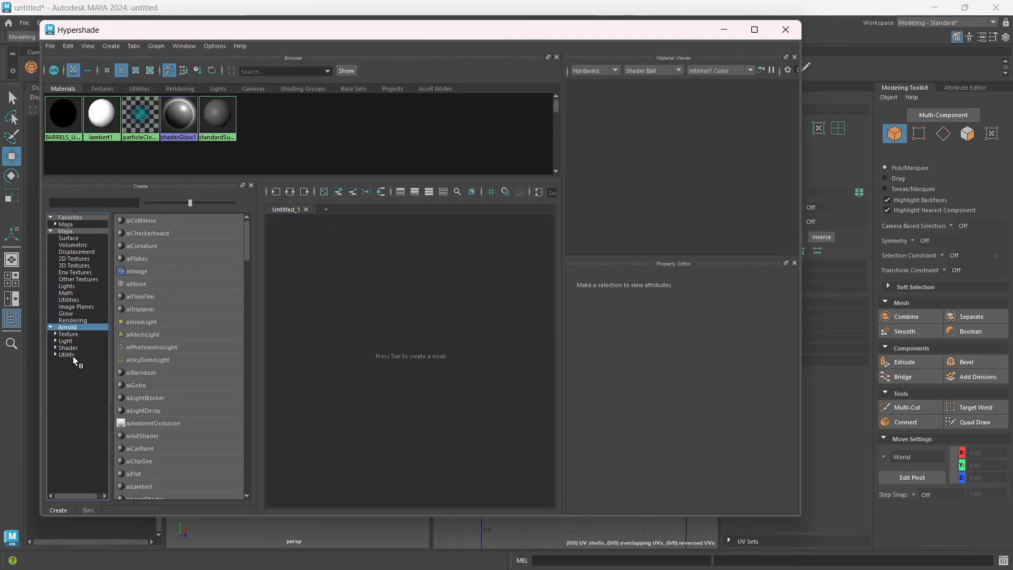
left_click(72, 347)
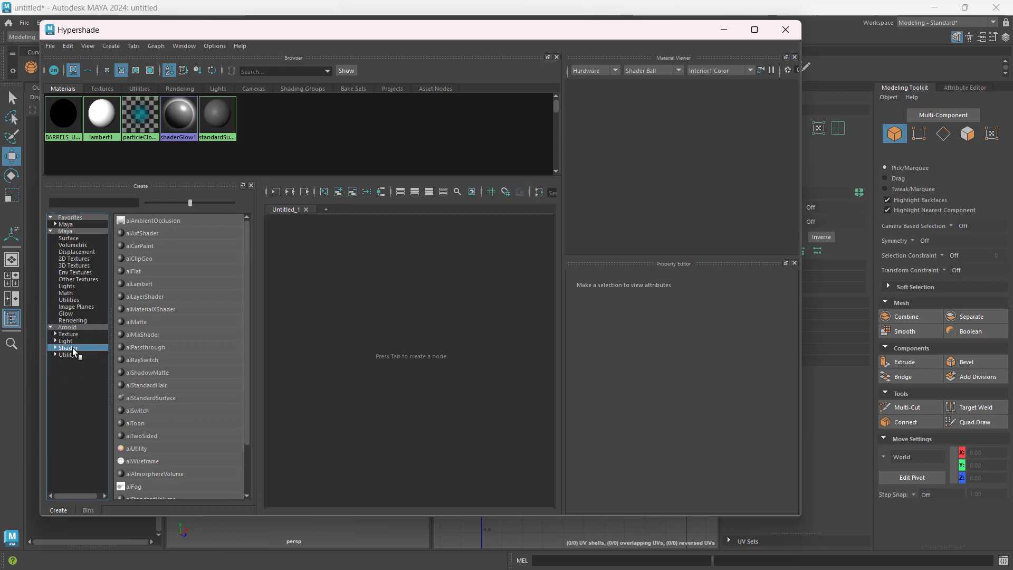
left_click(167, 397)
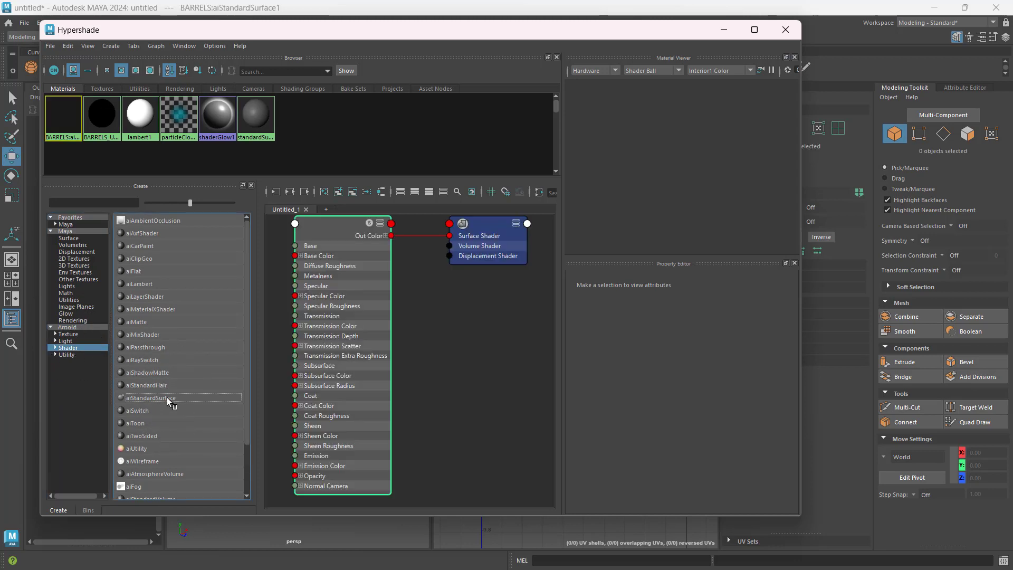
left_click(755, 30)
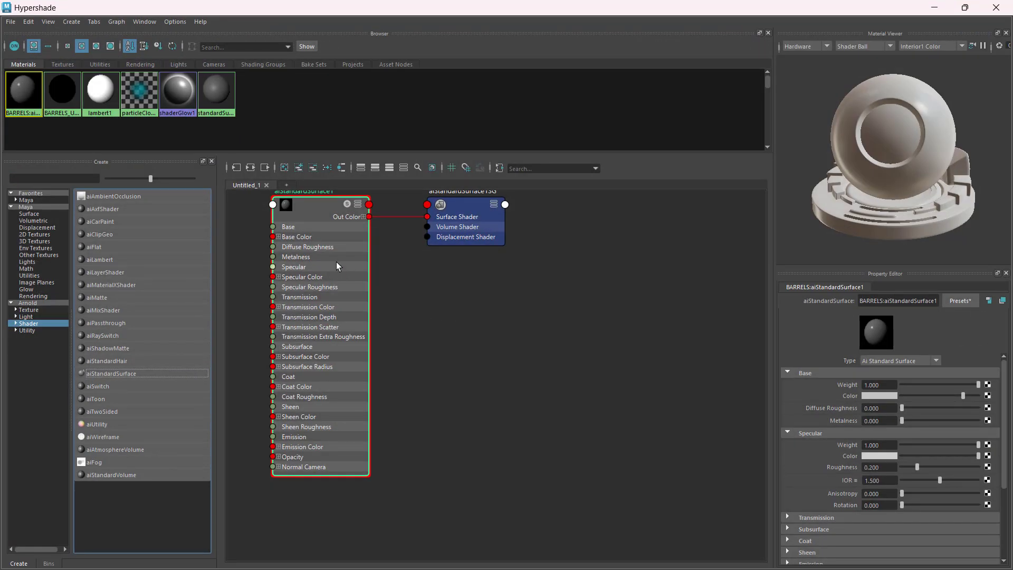
Step: Frame the shader network in the work area and select only the aiStandardSurface1 node to show its attributes
left_click(514, 348)
left_click_drag(242, 216, 520, 402)
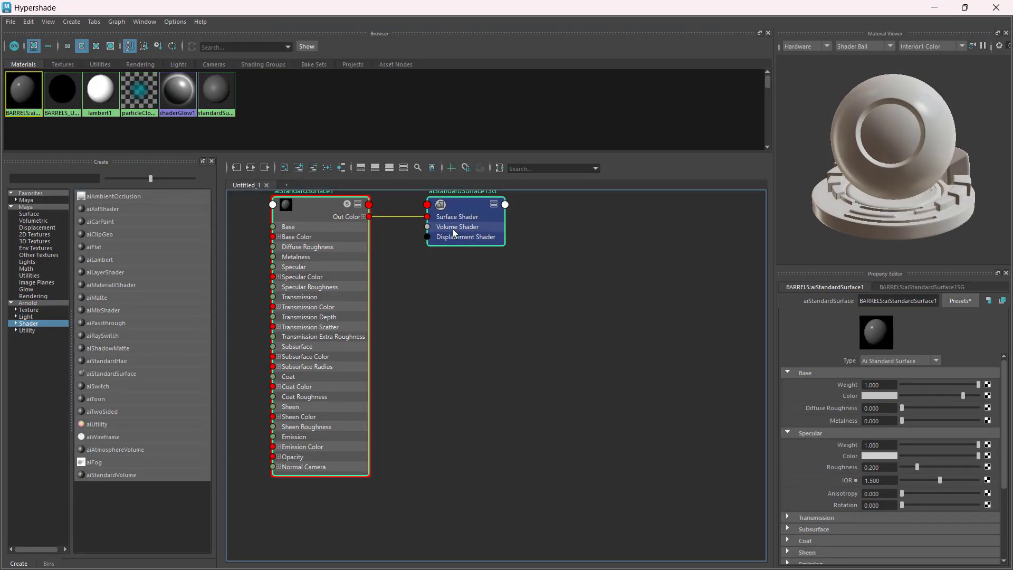
key("f")
scroll(573, 318, "down", 2)
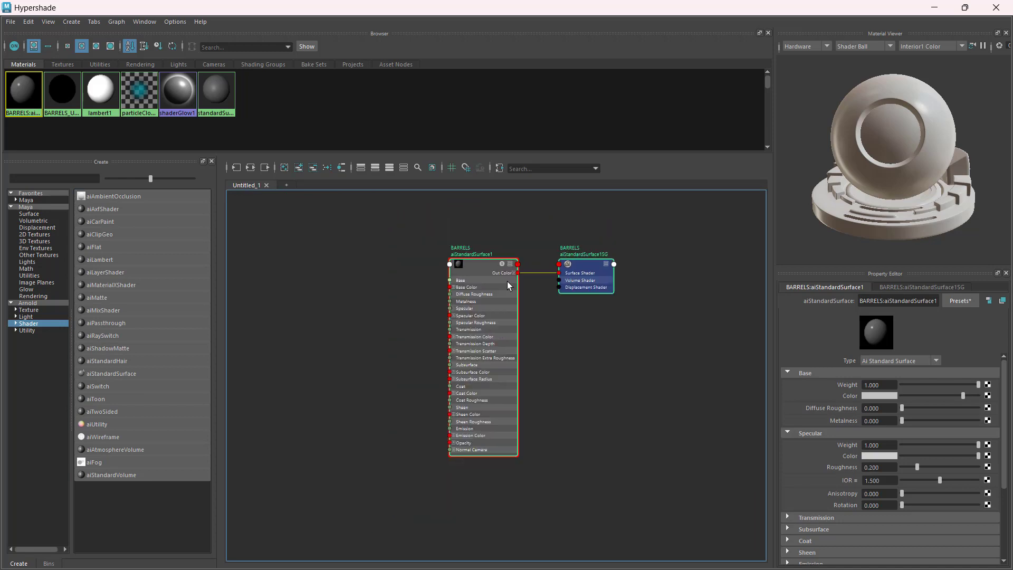
left_click(561, 361)
left_click(476, 264)
left_click(474, 264)
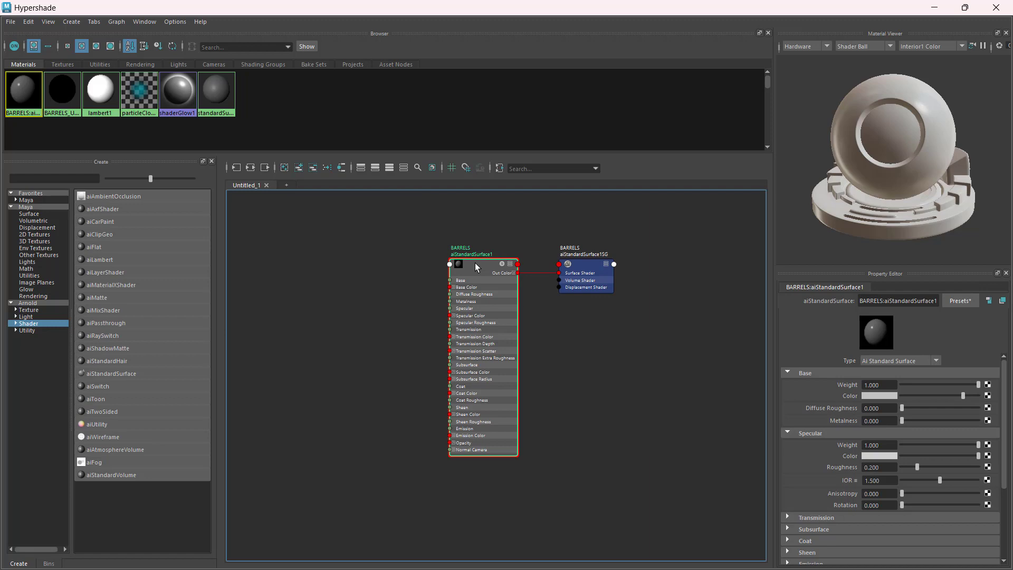
key("ctrl")
key("ctrl")
key("ctrl")
Step: Raise the brightness of the shader's Base Color to its maximum
left_click_drag(963, 395, 975, 393)
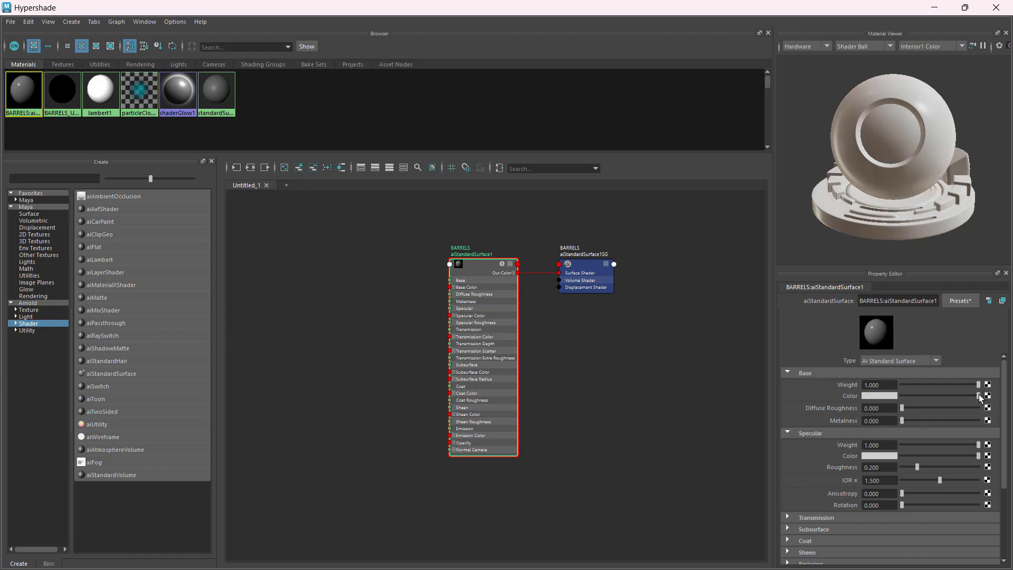
key("ctrl")
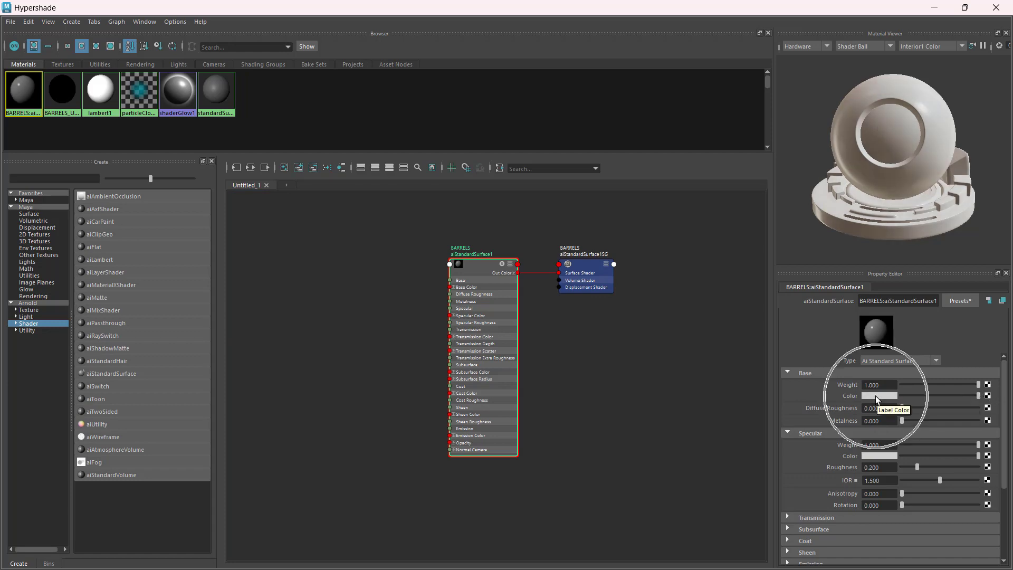
key("ctrl")
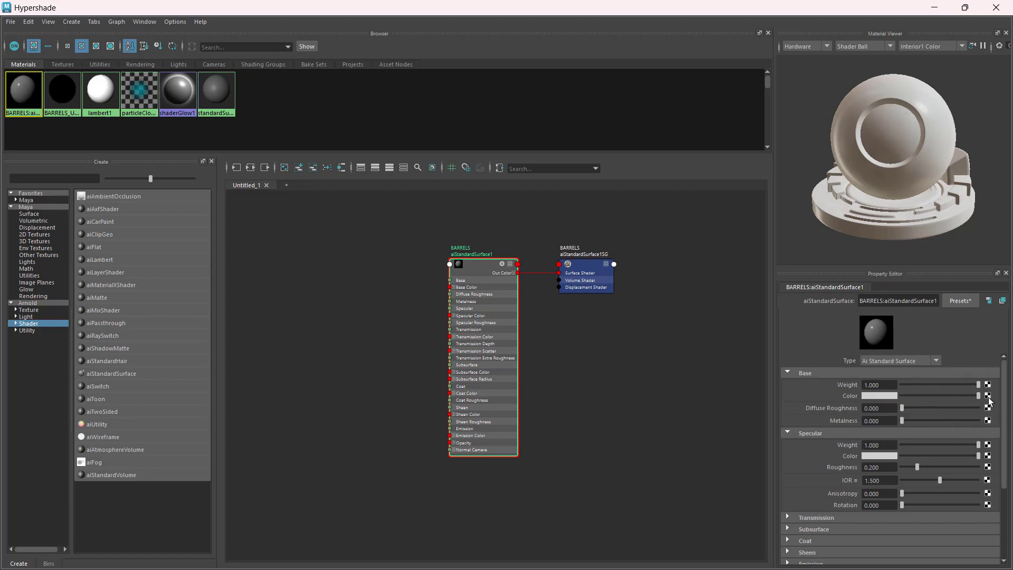
key("ctrl")
key("ctrl")
key("ctrl")
Step: Connect a Maya File texture node to the Base Color of aiStandardSurface1
left_click(988, 395)
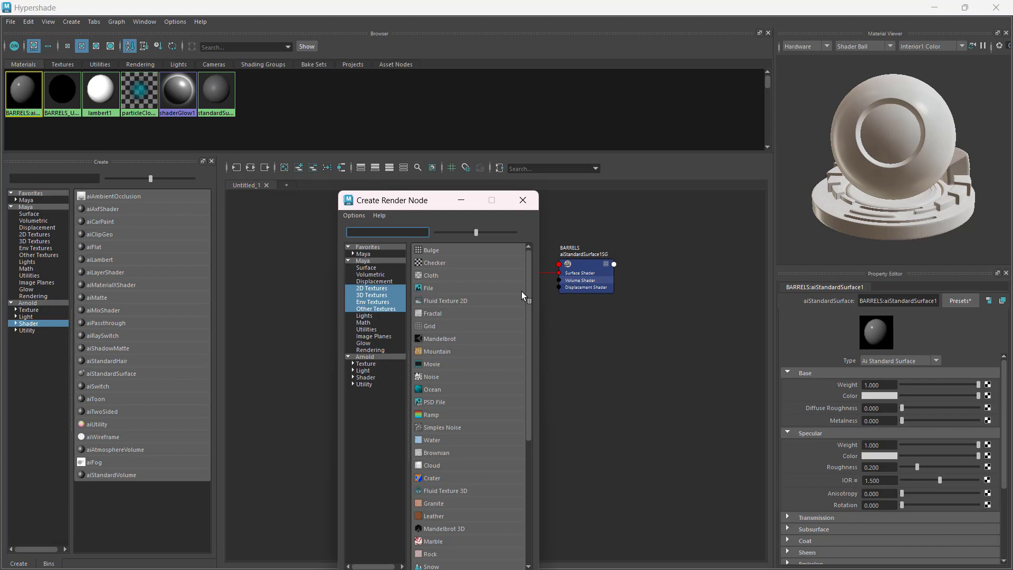
key("ctrl")
left_click(443, 289)
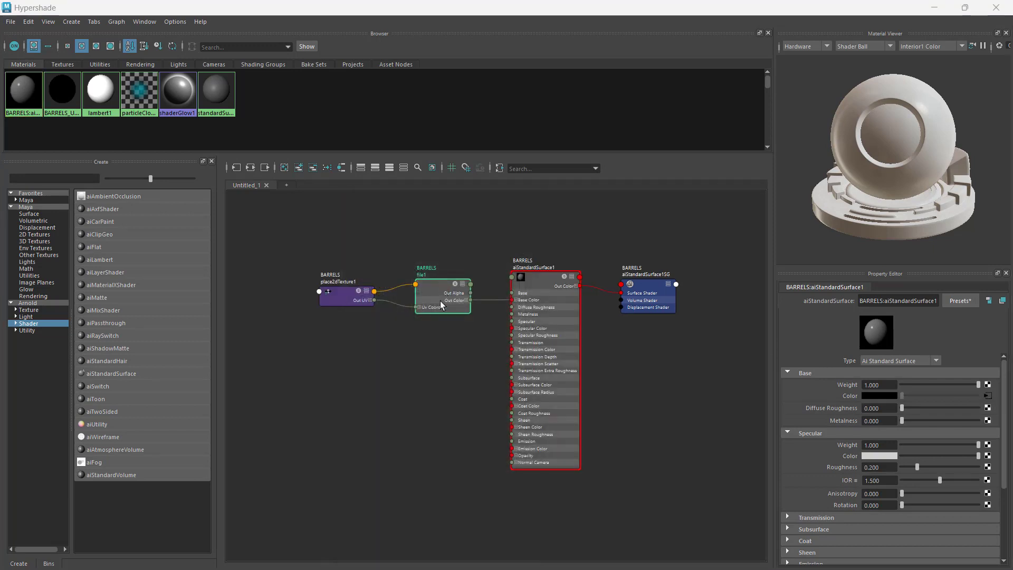
key("ctrl")
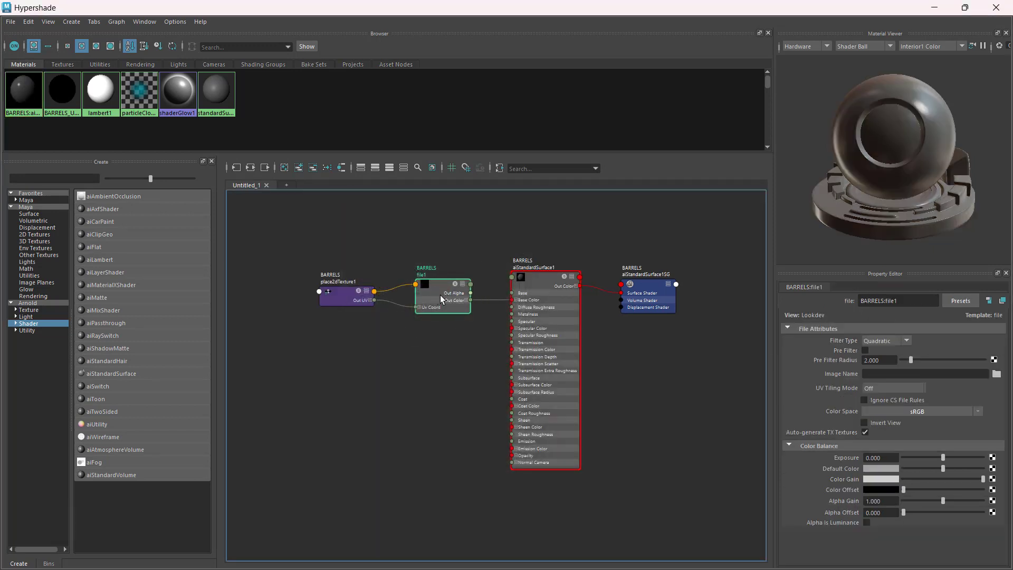
key("ctrl")
key("ctrl")
key("ctrl")
key("ctrl")
Step: Load BARREL_TEXTURE.jpg from the MA206_TEXTURING_EXERCISE folder as the file node's image
left_click(997, 373)
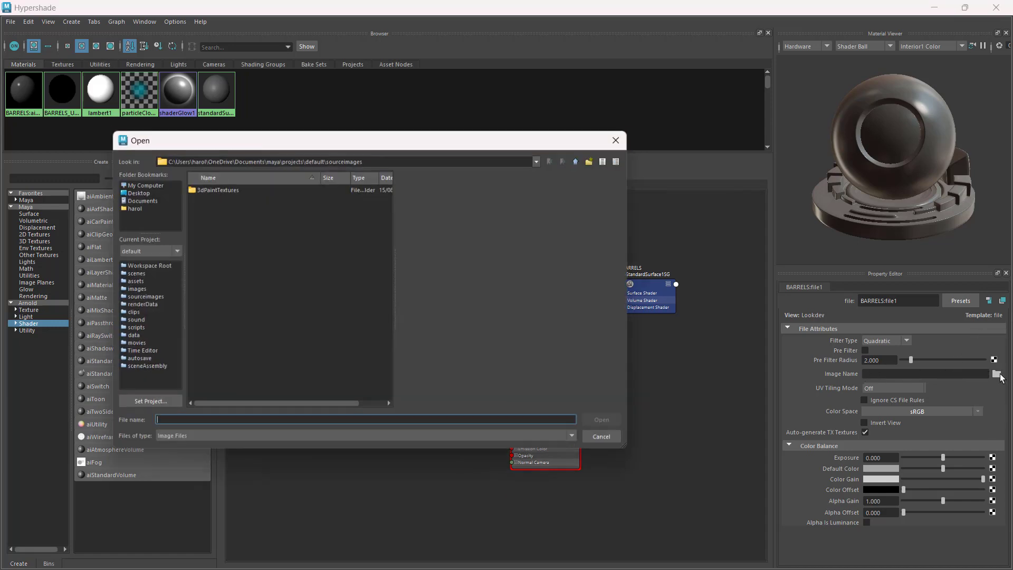
left_click(410, 156)
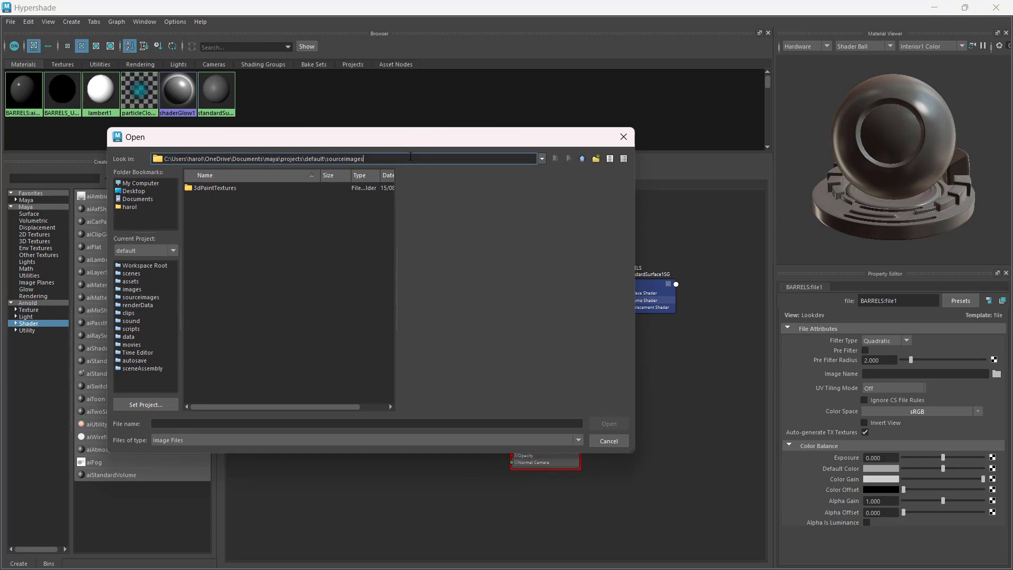
key("ctrl+a")
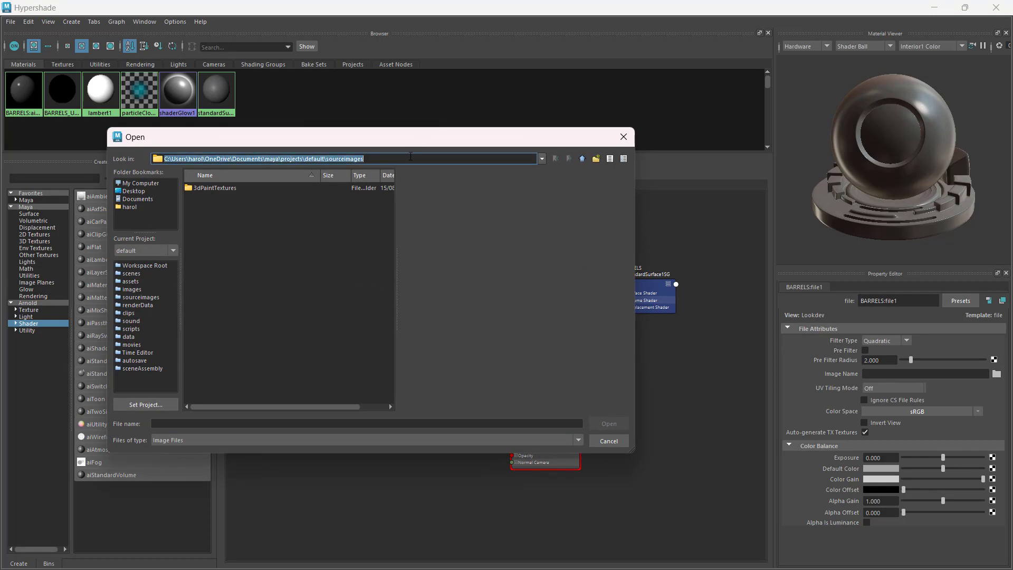
type("C:\\Users\\harol\\OneDrive\\Documents\\CIIT\\1st TRIME AY 22-23\\MA206_TEXTURING_EXERCISE")
key("Return")
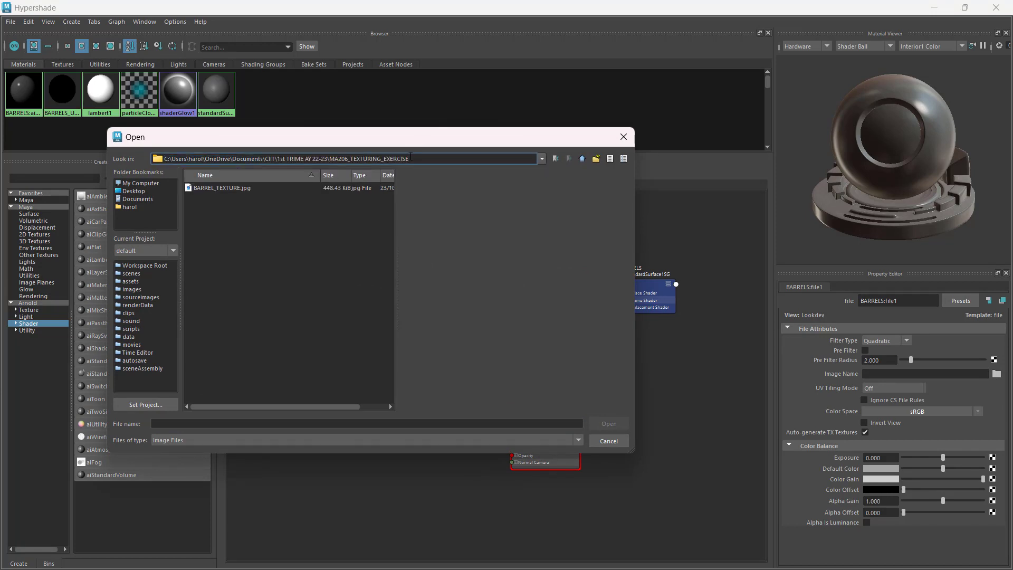
left_click(214, 188)
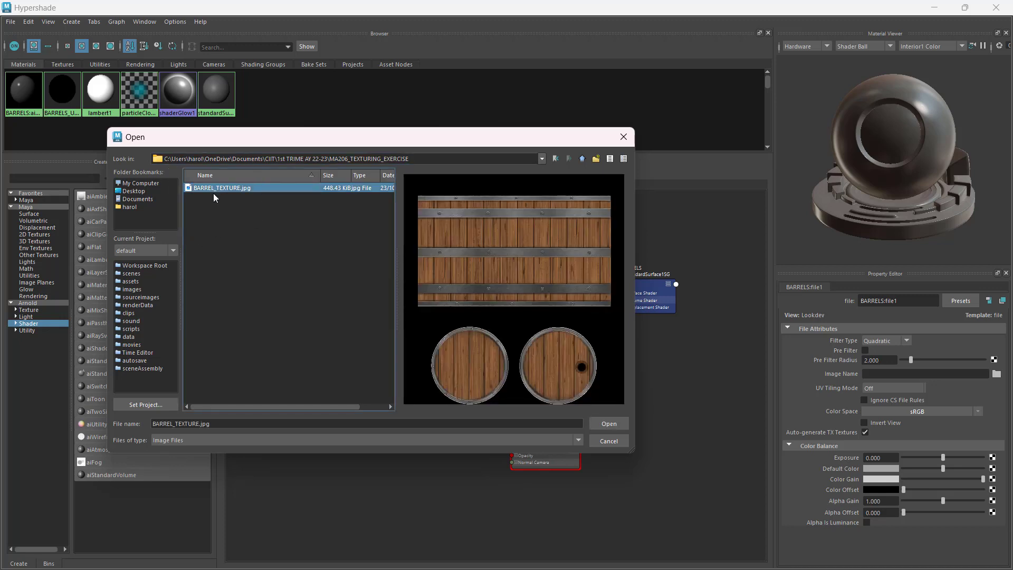
left_click(613, 421)
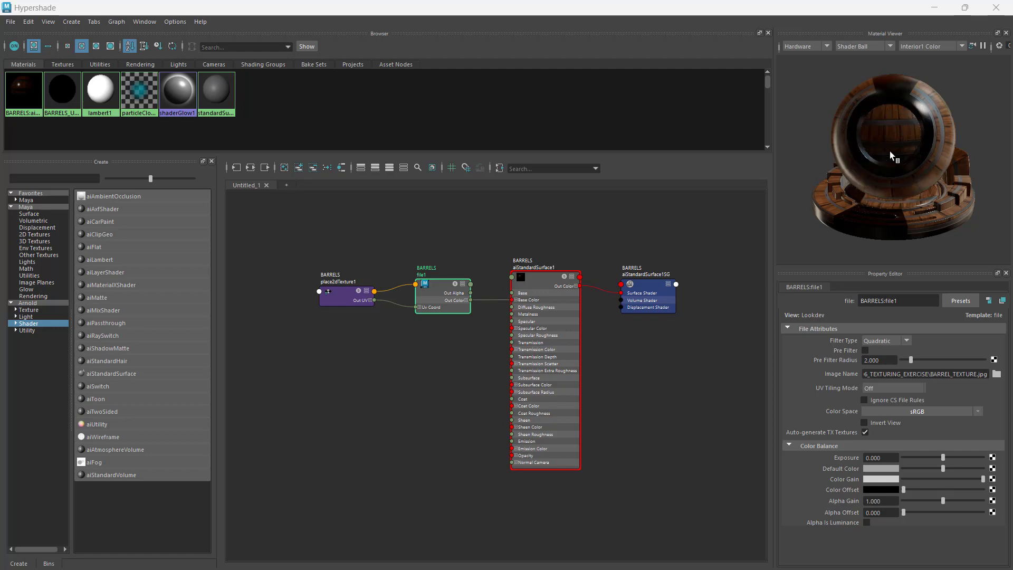
Step: Minimize the Hypershade and assign the existing BARRELS:aiStandardSurface1 material to the middle barrel
left_click(933, 12)
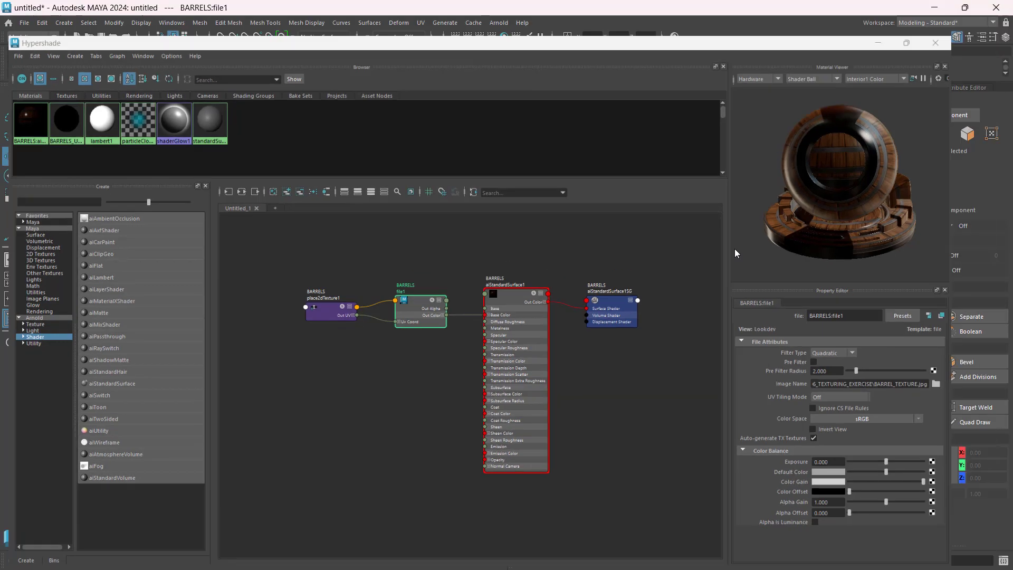
left_click(294, 302)
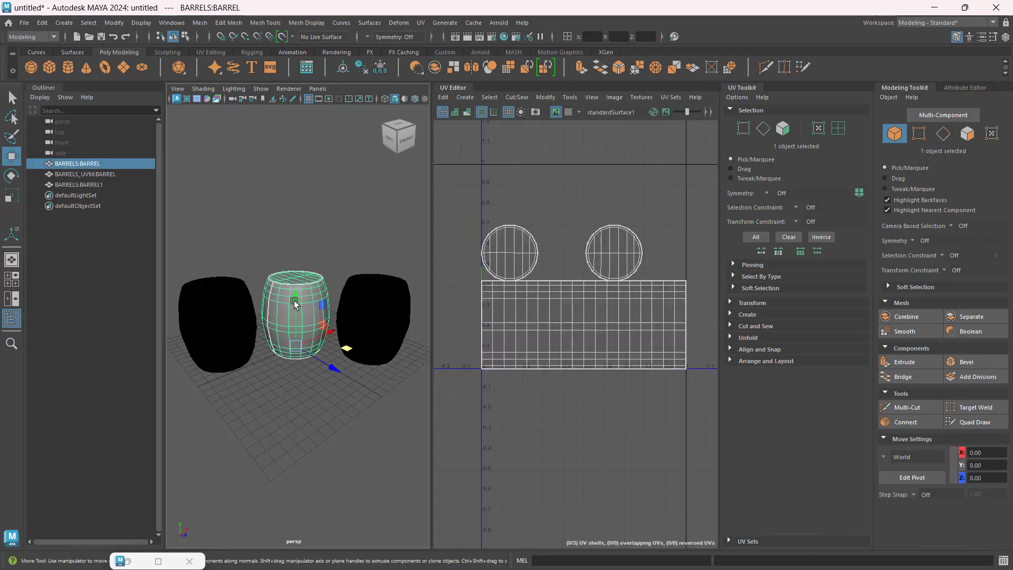
right_click(294, 303)
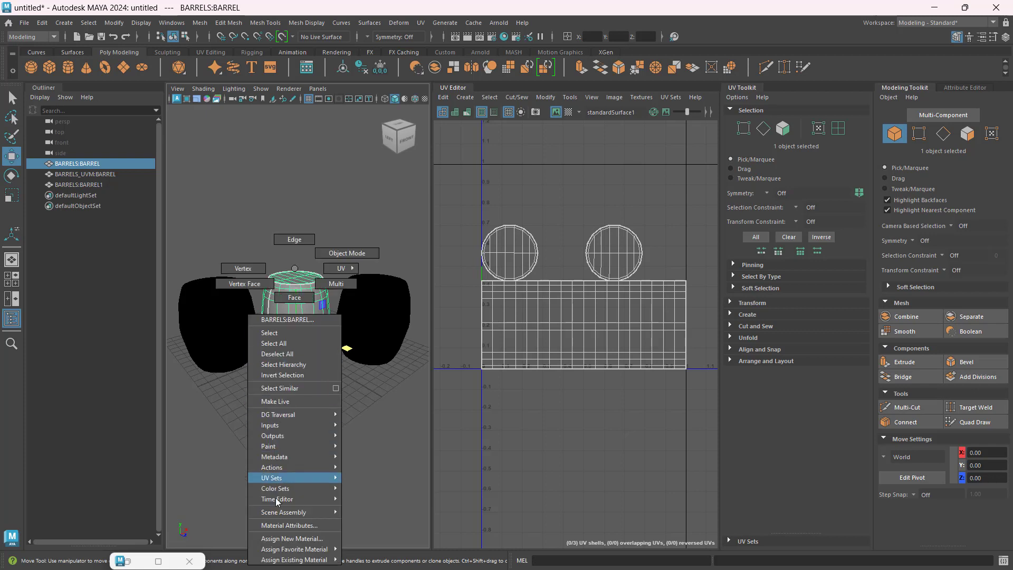
mouse_move(283, 561)
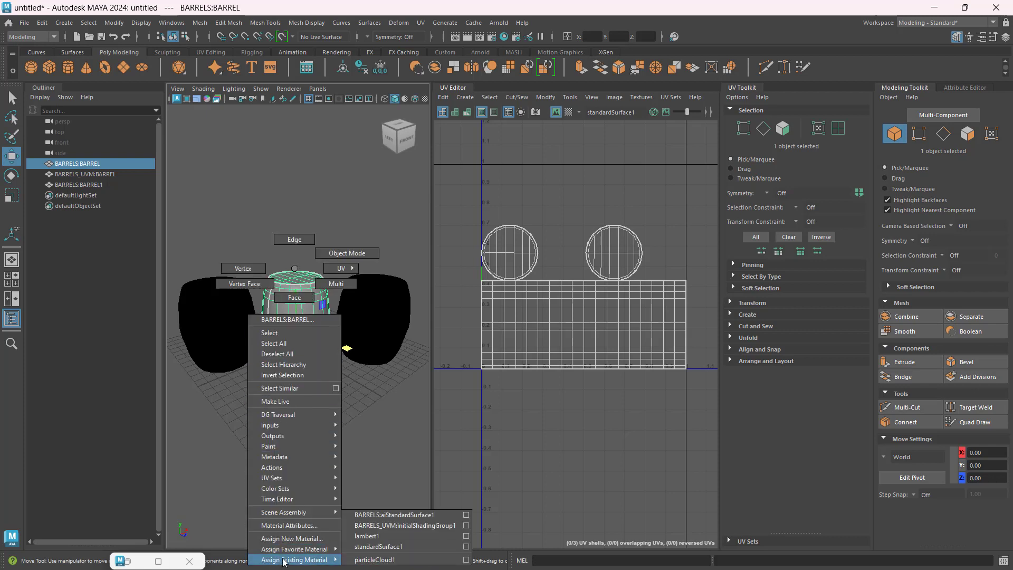
left_click(433, 514)
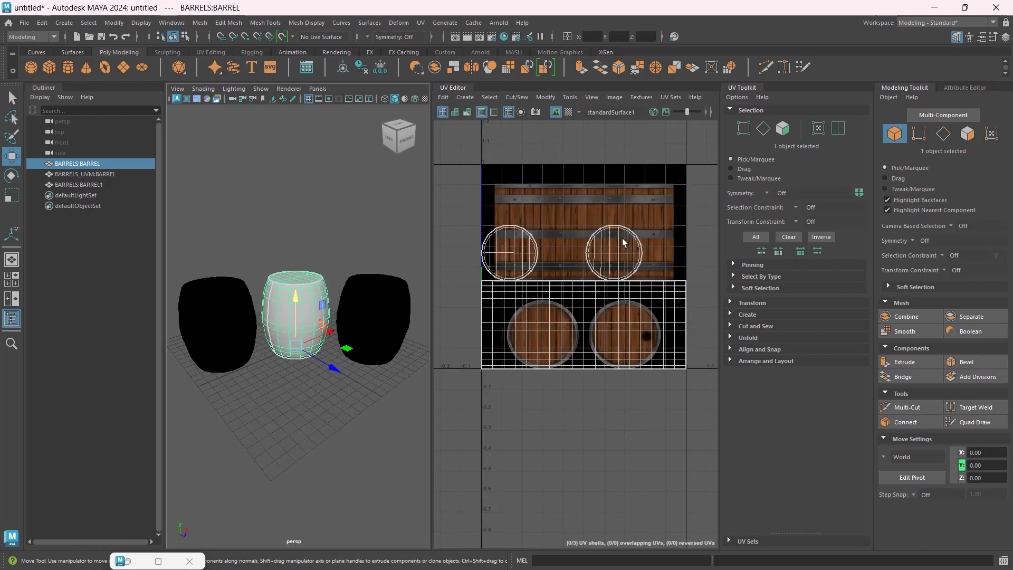
Step: Widen the perspective viewport slightly and turn on textured display to show the wood texture on the middle barrel
scroll(584, 238, "up", 2)
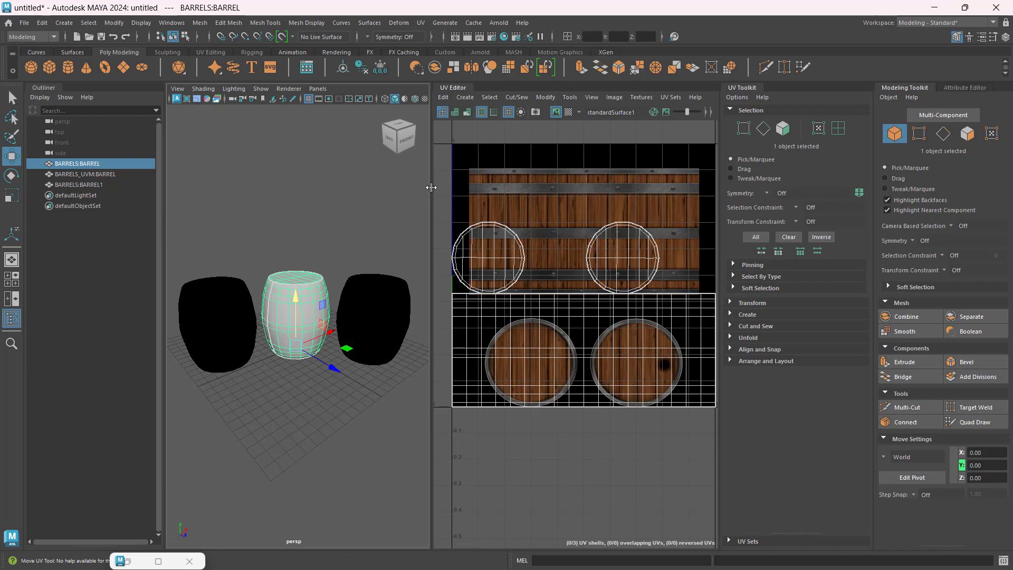
left_click_drag(431, 187, 461, 187)
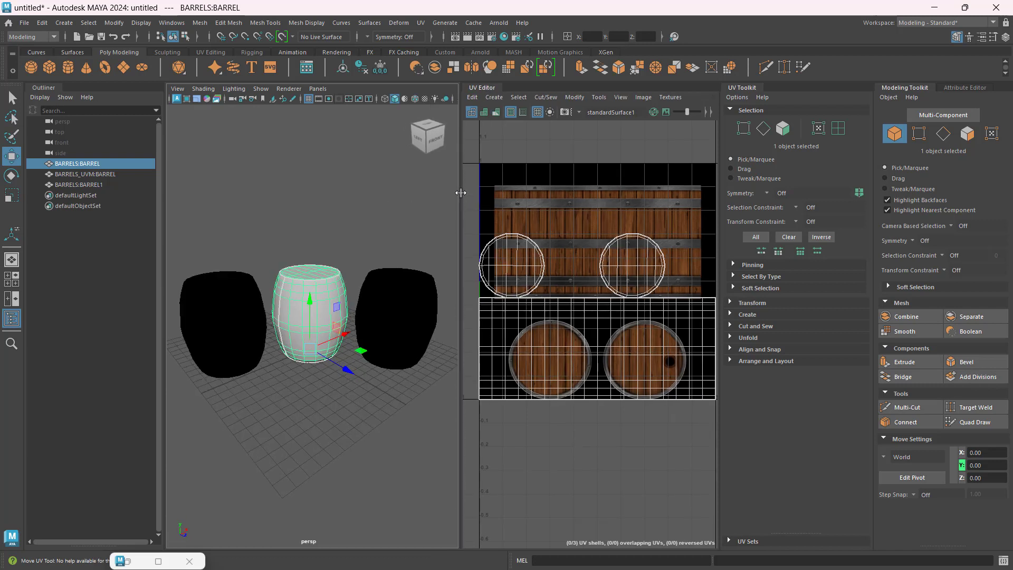
left_click(425, 99)
scroll(314, 307, "up", 5)
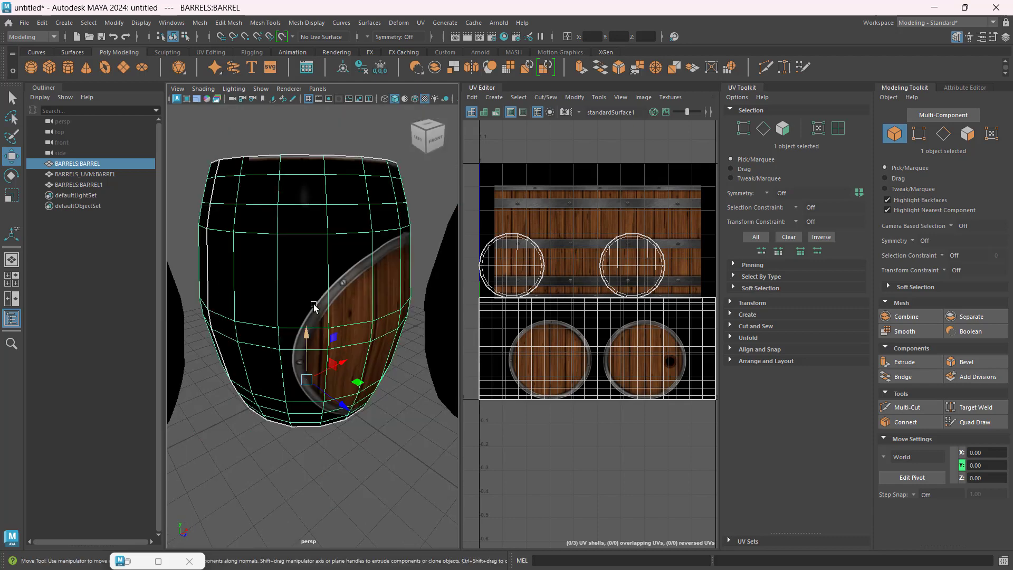
left_click_drag(348, 461, 274, 392, "alt")
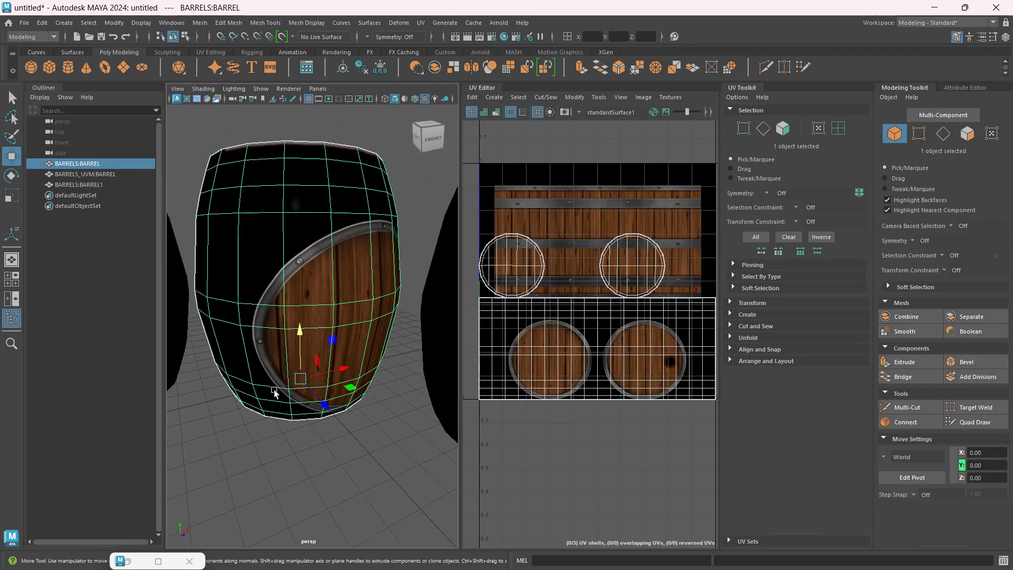
Step: Hide the two outer barrels, BARRELS_UVM:BARREL and BARRELS:BARREL1, and select the remaining middle barrel
left_click(109, 176)
key("h")
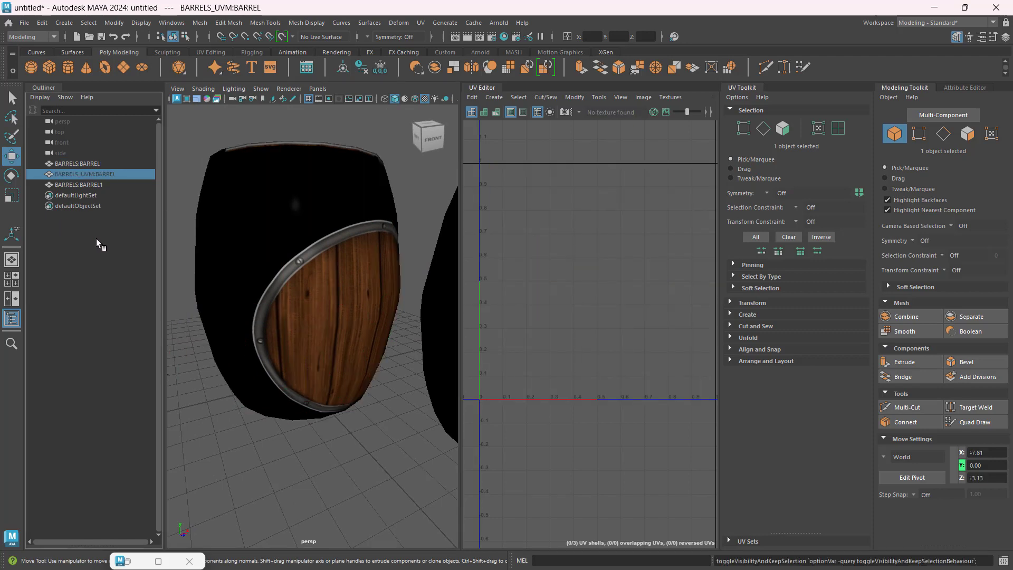
left_click(425, 333)
key("h")
left_click(278, 285)
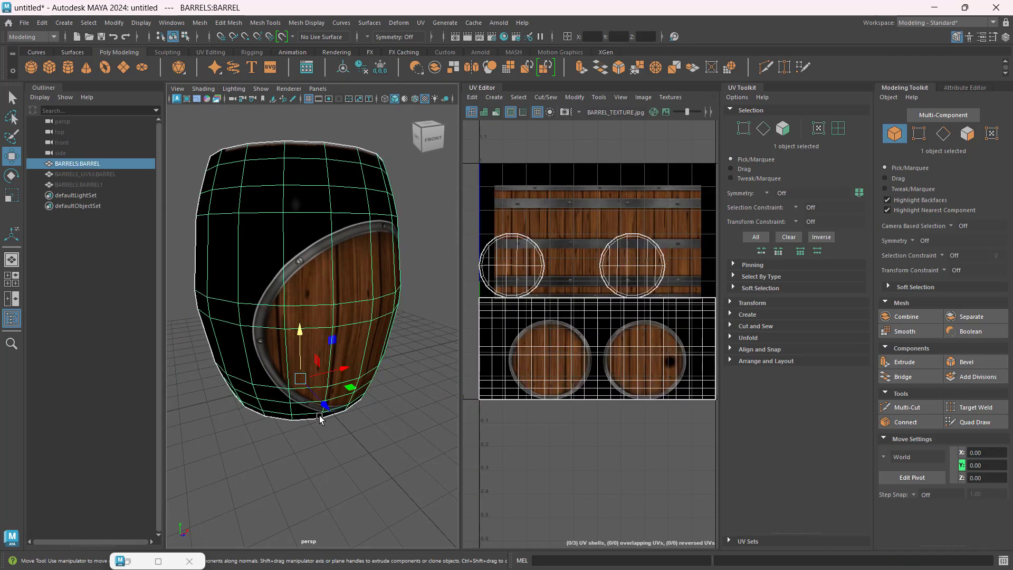
left_click_drag(320, 418, 282, 411, "alt")
right_click_drag(283, 411, 294, 407, "alt")
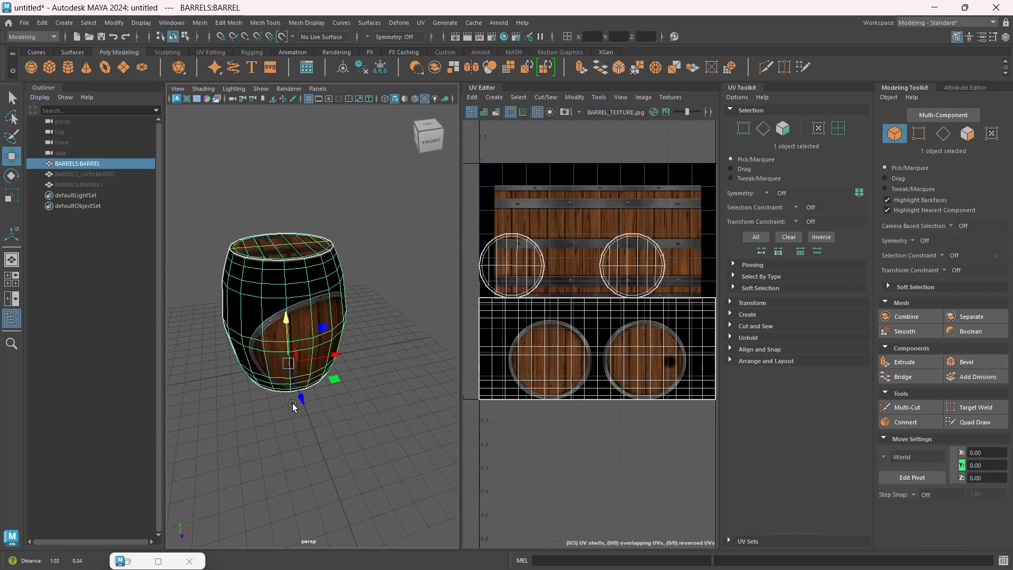
middle_click_drag(293, 404, 289, 405, "alt")
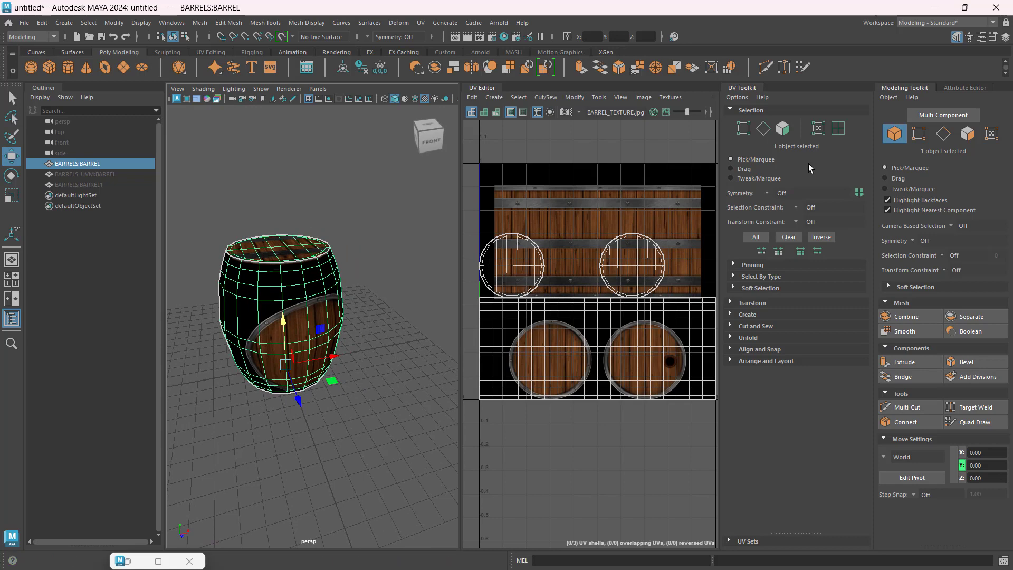
Step: In face mode, select the barrel body's UV shell and move it up onto the wooden plank area of the texture
left_click(783, 132)
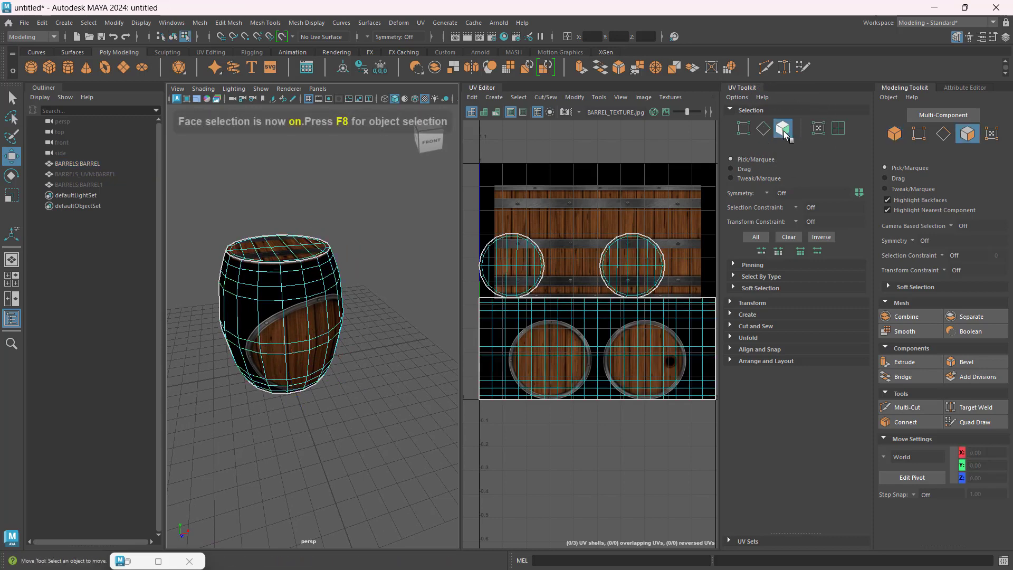
double_click(603, 321)
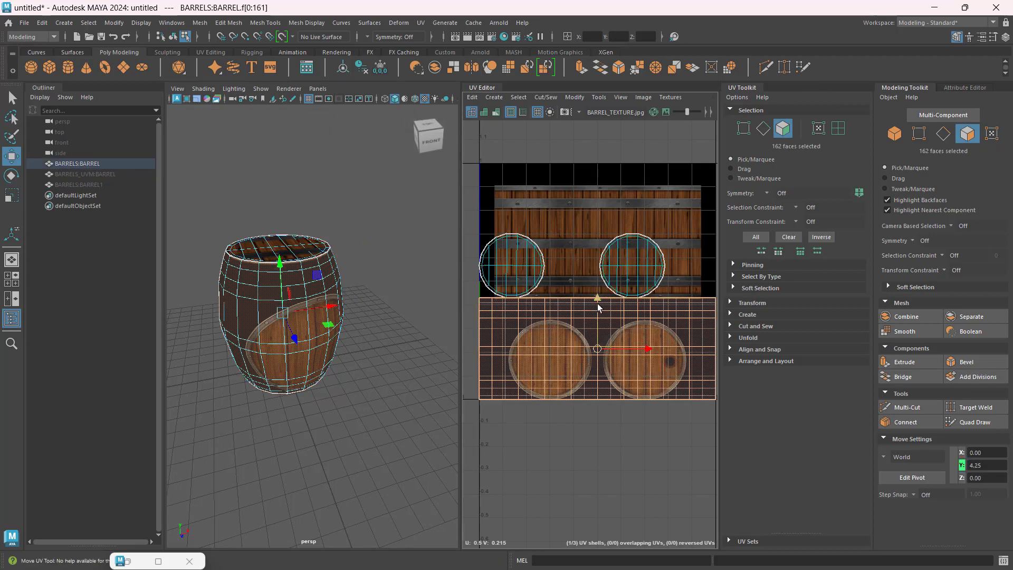
left_click_drag(597, 299, 612, 188)
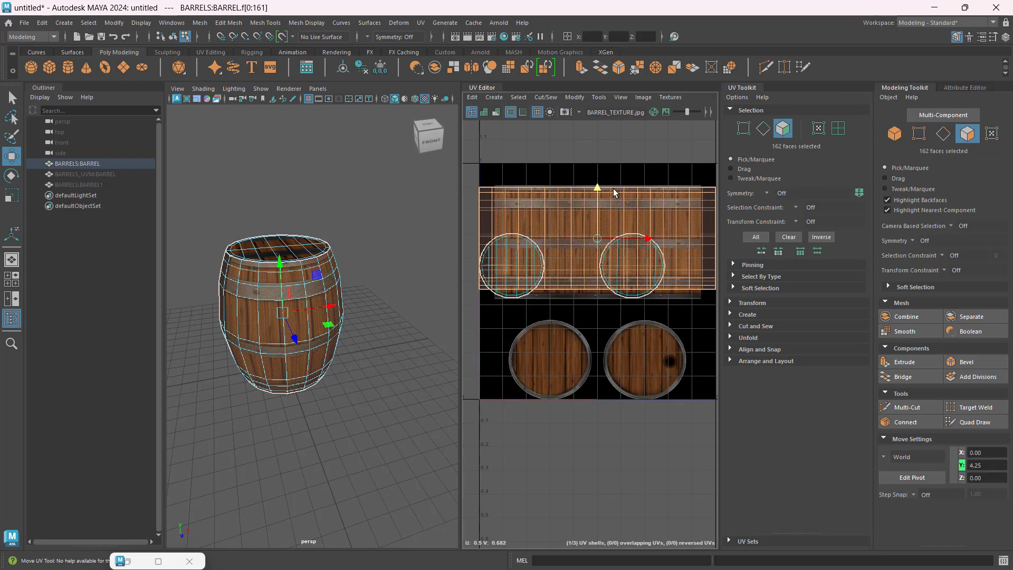
Step: Move the bottom cap's UV shell onto the plain lid image and the top cap's shell onto the lid image with the hole
double_click(514, 298)
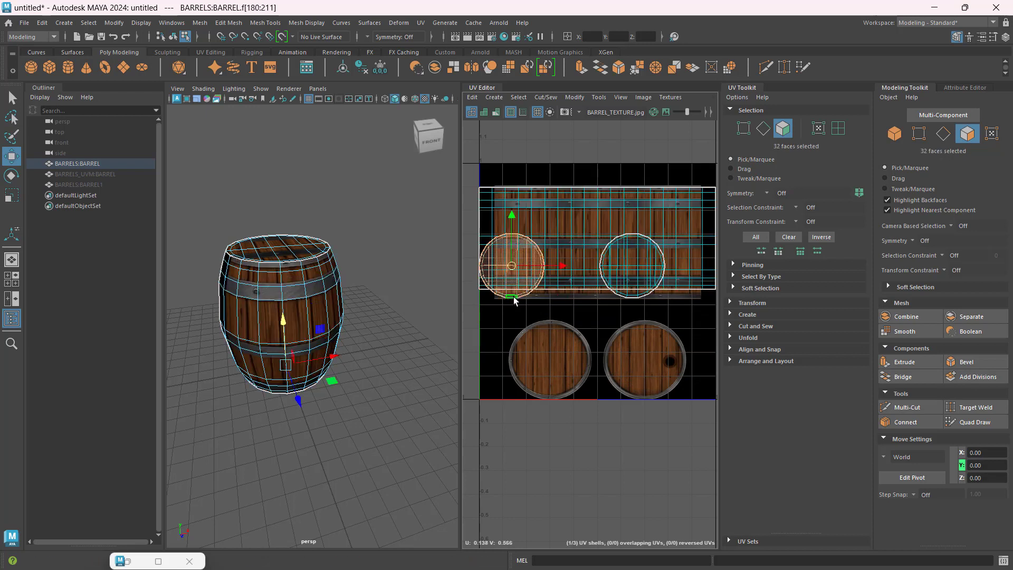
left_click_drag(511, 265, 550, 361)
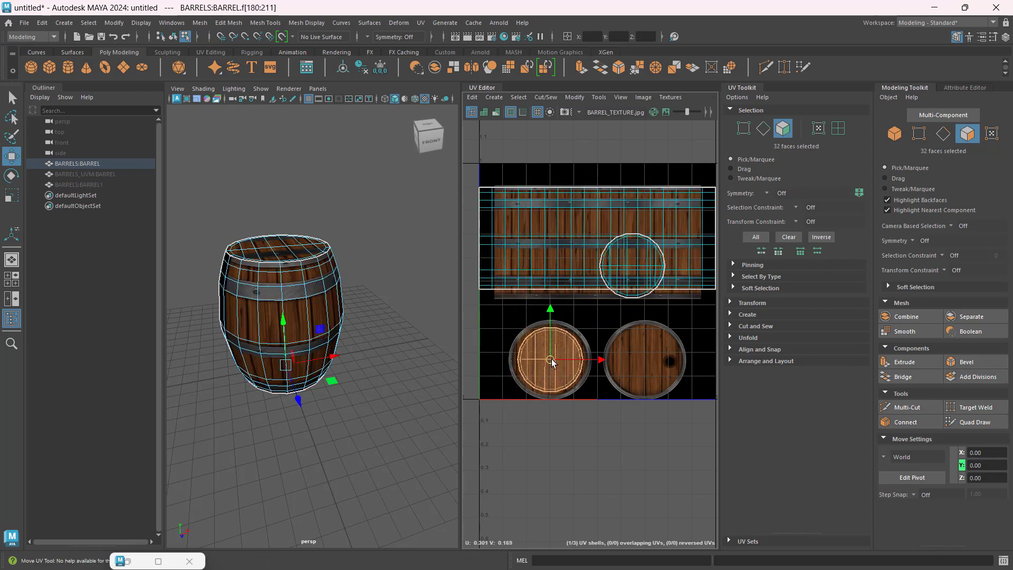
double_click(632, 266)
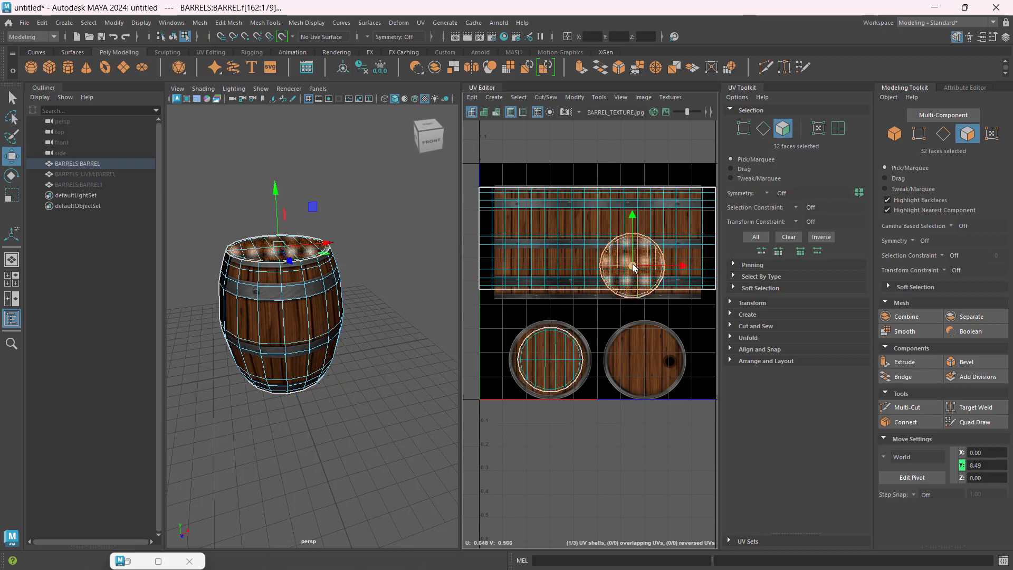
left_click_drag(632, 266, 656, 379)
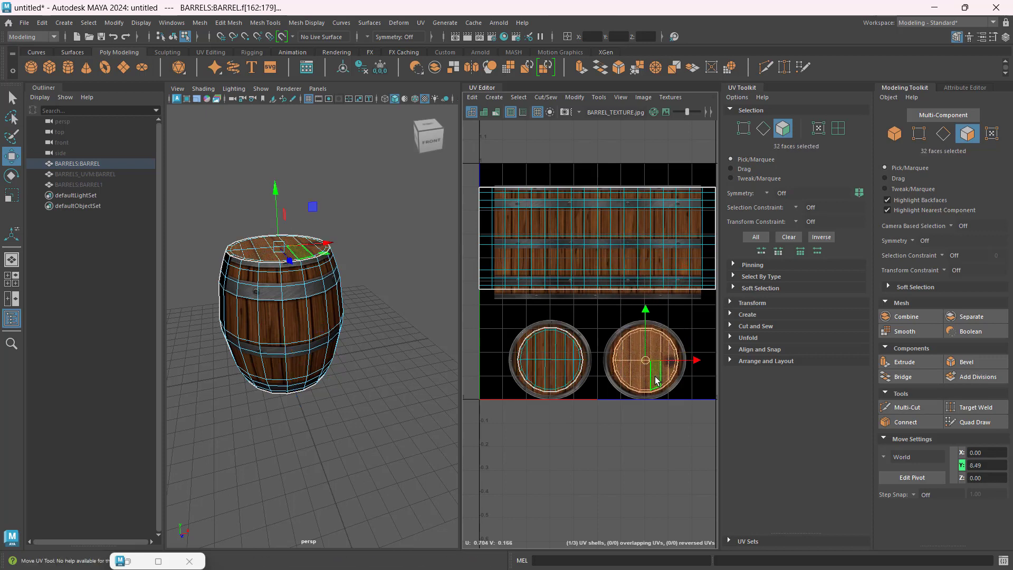
Step: Scale the top cap's UV shell horizontally and vertically until its outer ring covers the metal rim of the lid image
scroll(655, 376, "up", 7)
middle_click_drag(630, 323, 606, 346, "alt")
scroll(605, 349, "down", 1)
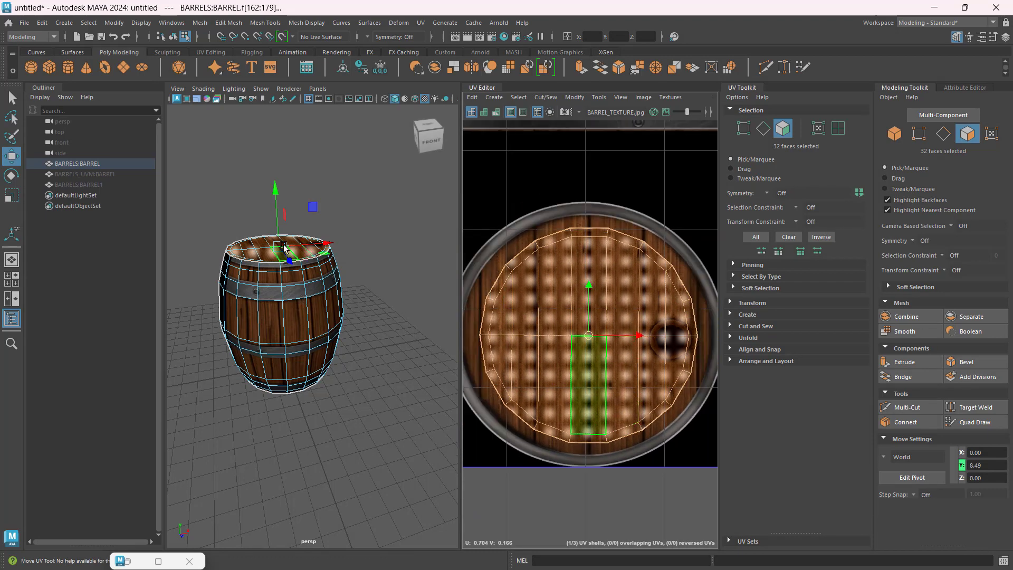
scroll(286, 259, "up", 3)
left_click_drag(287, 258, 305, 291, "alt")
middle_click_drag(305, 291, 338, 296, "alt")
scroll(339, 297, "down", 4)
scroll(339, 297, "up", 4)
left_click_drag(338, 296, 345, 320, "alt")
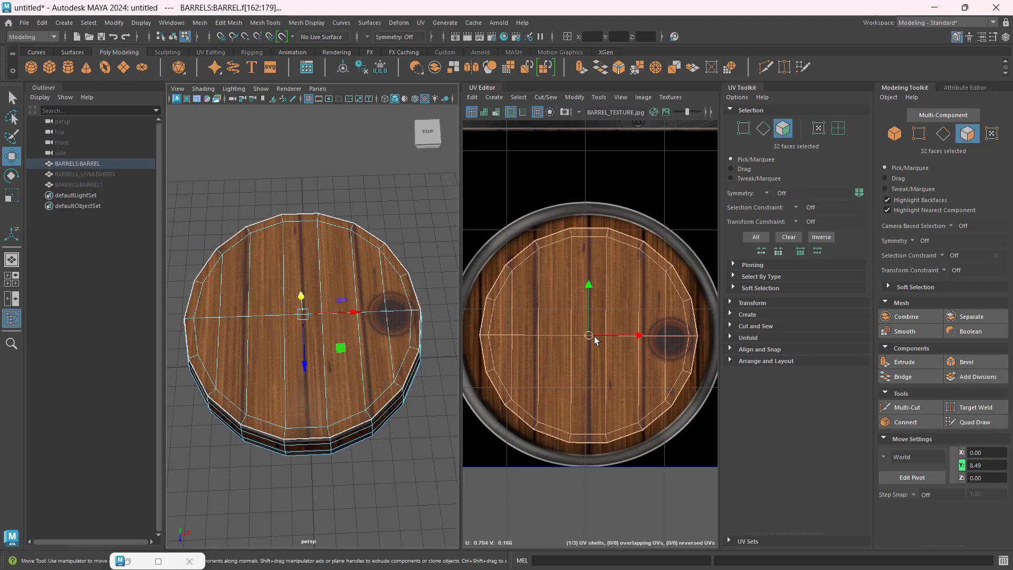
key("r")
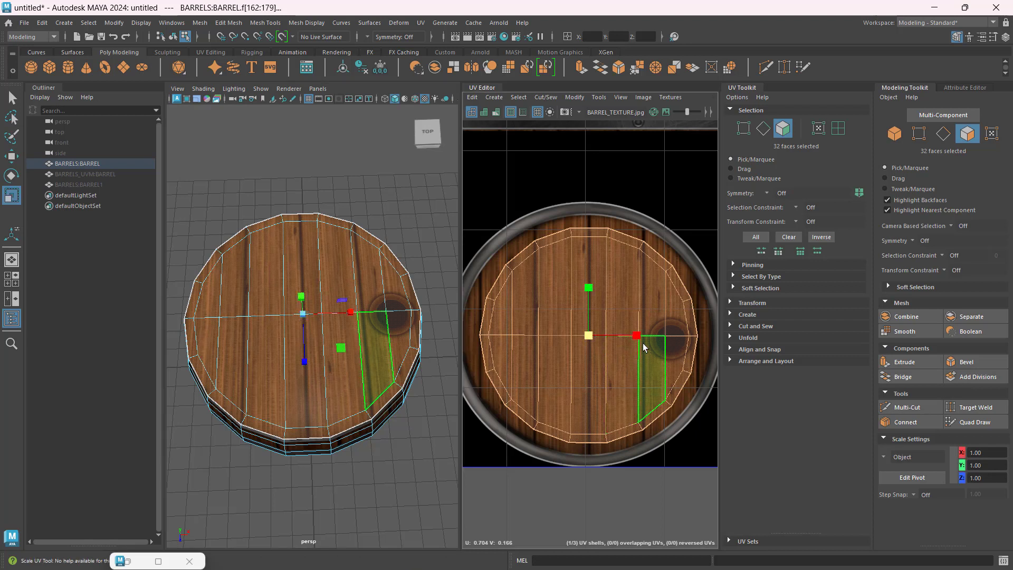
scroll(632, 340, "down", 1)
left_click_drag(645, 334, 650, 331)
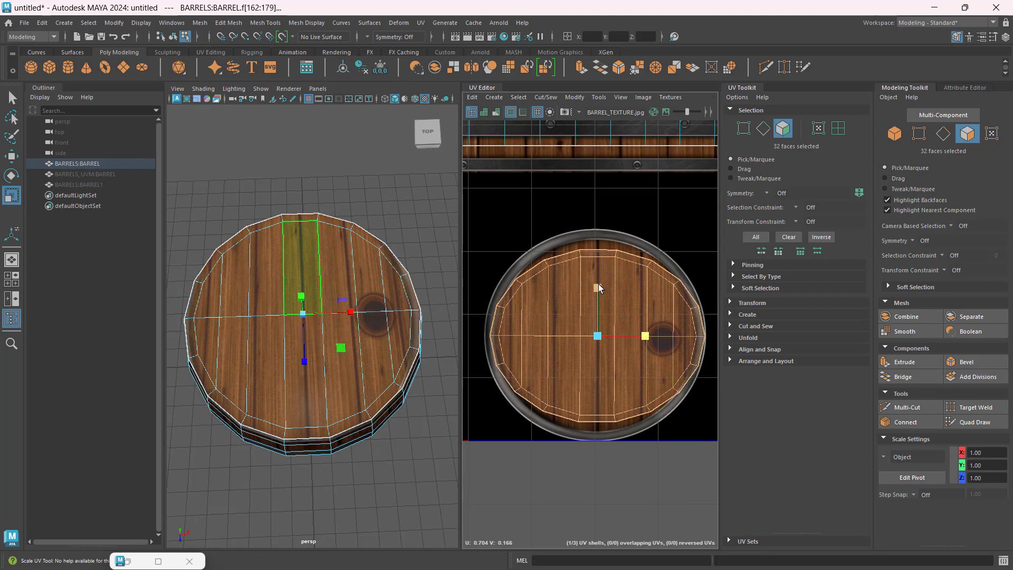
left_click_drag(598, 285, 597, 274)
scroll(605, 345, "up", 1)
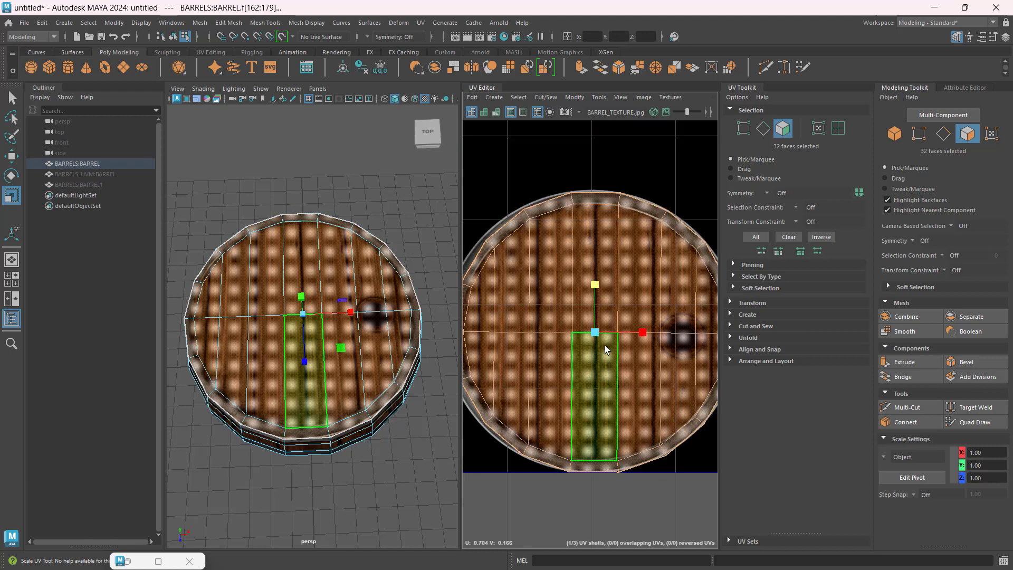
scroll(604, 345, "down", 1)
middle_click_drag(628, 362, 615, 357, "alt")
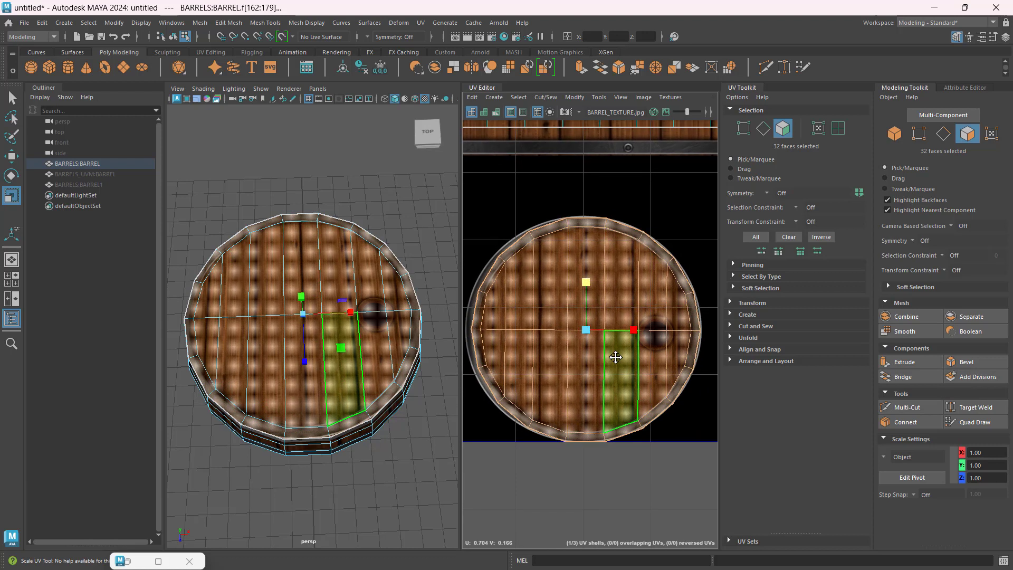
Step: Fine-tune the top cap shell's scale and position over the metal rim, then clear the selection and inspect the barrel's top
key("w")
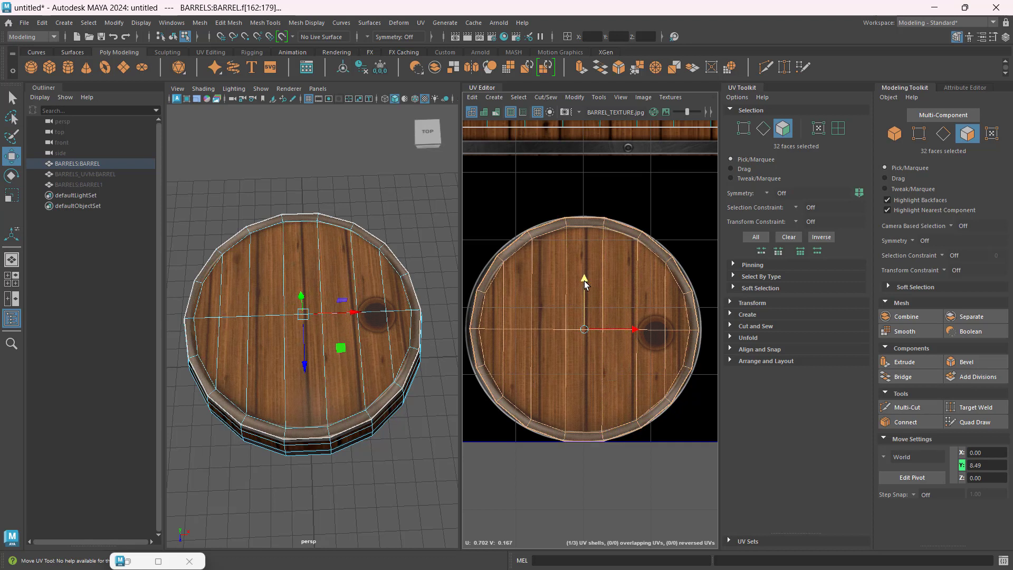
key("r")
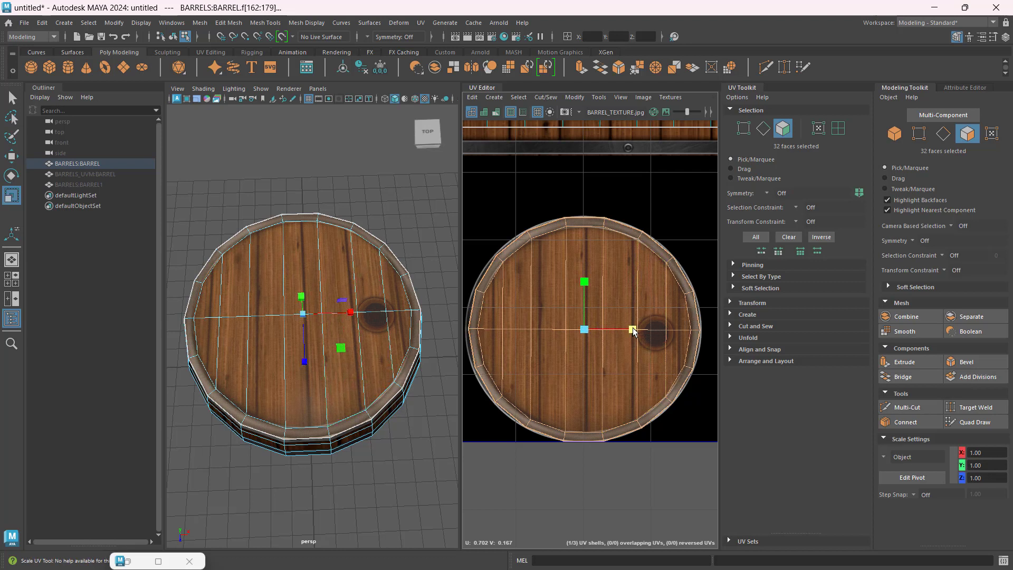
scroll(580, 195, "up", 5)
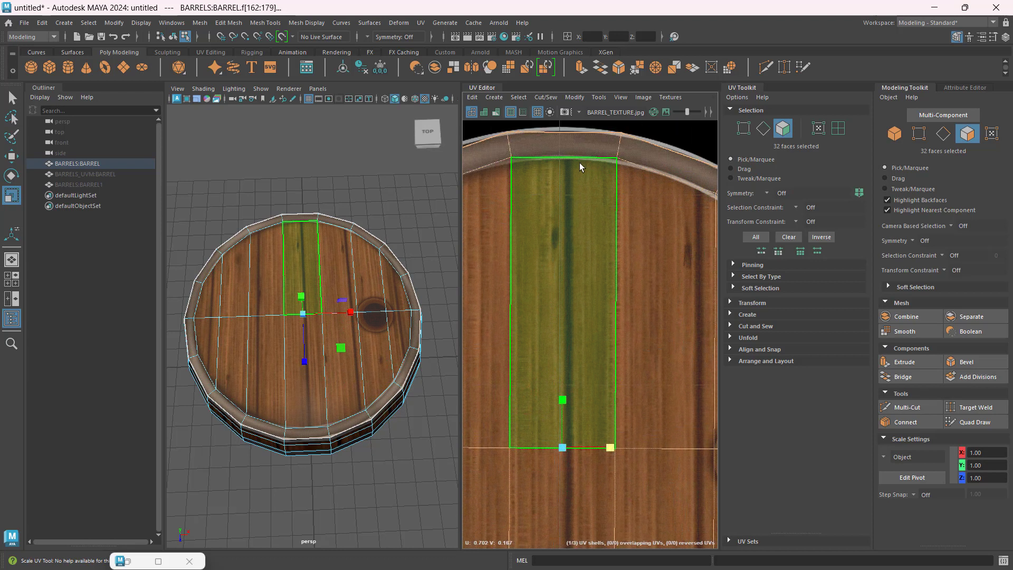
scroll(595, 140, "down", 5)
scroll(594, 164, "up", 4)
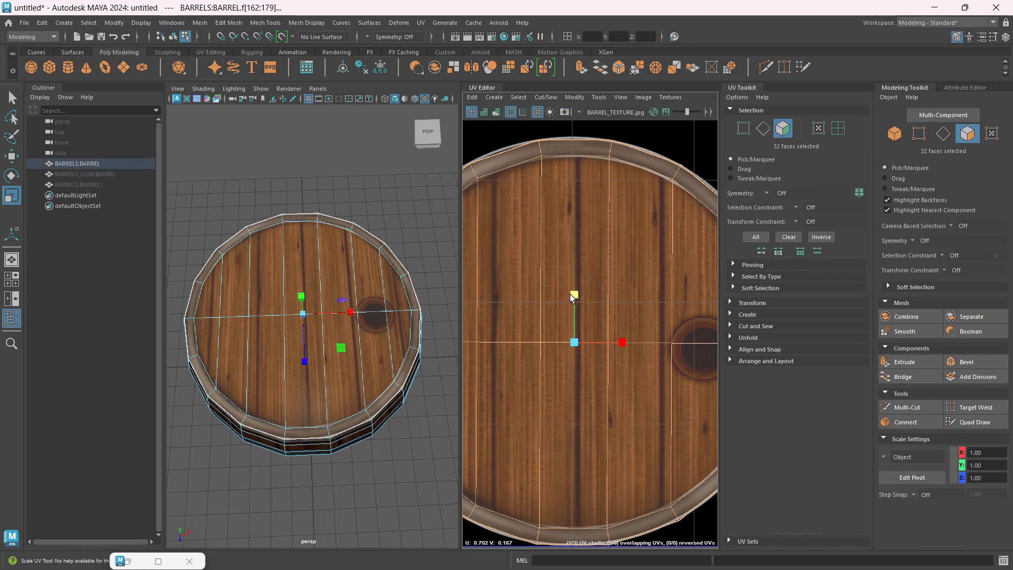
left_click_drag(571, 293, 574, 294)
scroll(575, 296, "down", 2)
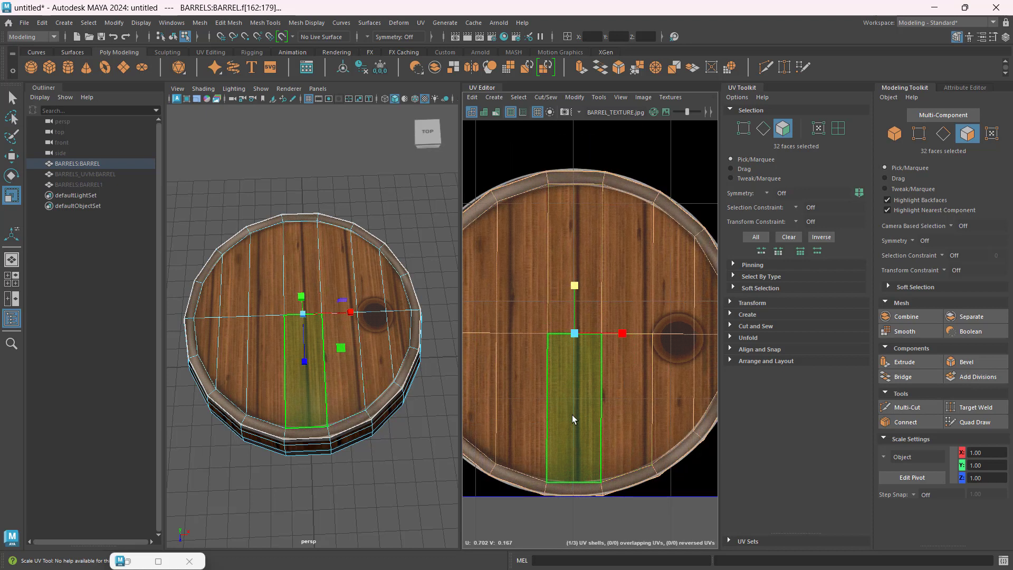
key("w")
left_click_drag(575, 287, 576, 289)
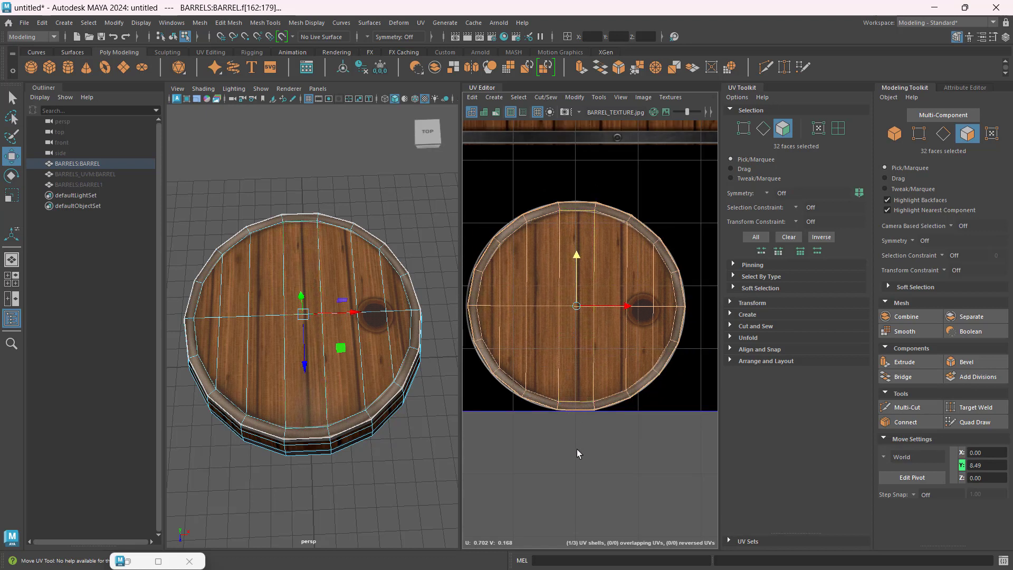
left_click(577, 448)
mouse_move(373, 463)
left_mouse_down("alt")
mouse_move(337, 427)
mouse_move(368, 470)
left_mouse_up("alt")
scroll(328, 368, "up", 5)
scroll(332, 377, "down", 8)
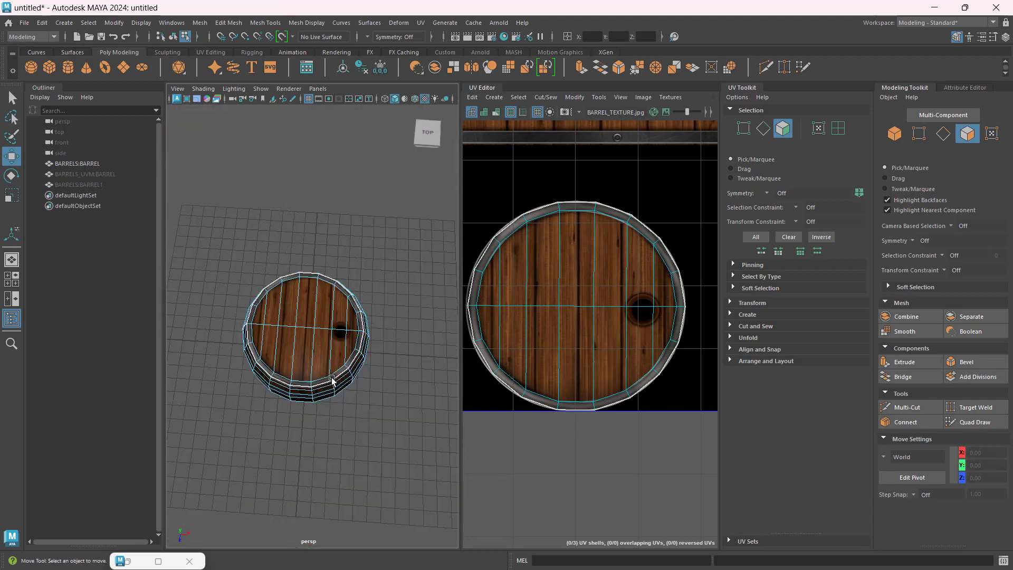
left_click_drag(332, 377, 324, 321, "alt")
scroll(323, 320, "up", 5)
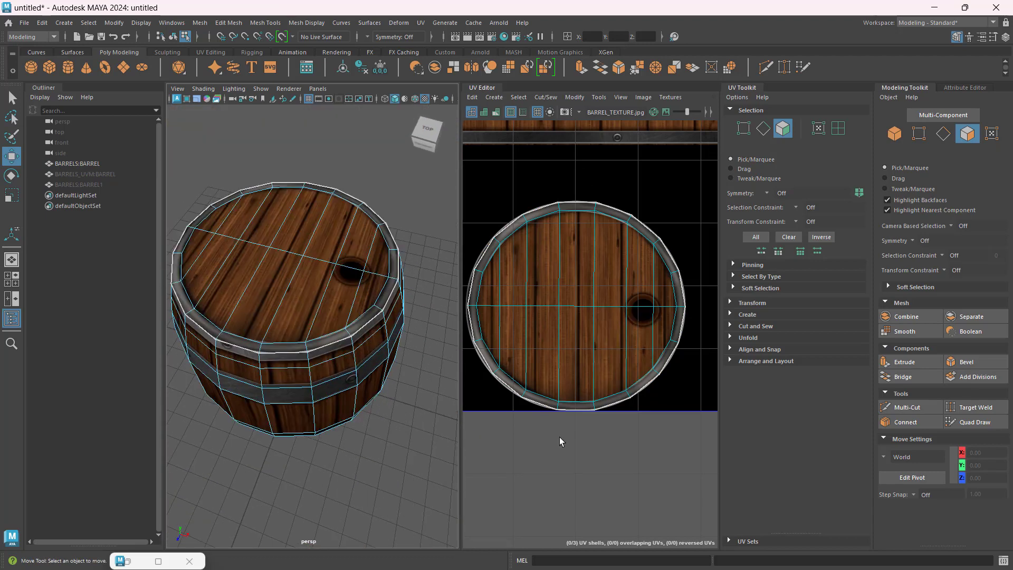
Step: Select the bottom cap's UV shell, scale it in both directions to cover its lid image's metal rim, and nudge it into alignment
scroll(549, 365, "down", 2)
middle_click_drag(508, 344, 638, 346, "alt")
mouse_move(571, 346)
middle_mouse_down("alt")
mouse_move(653, 343)
mouse_move(653, 330)
middle_mouse_up("alt")
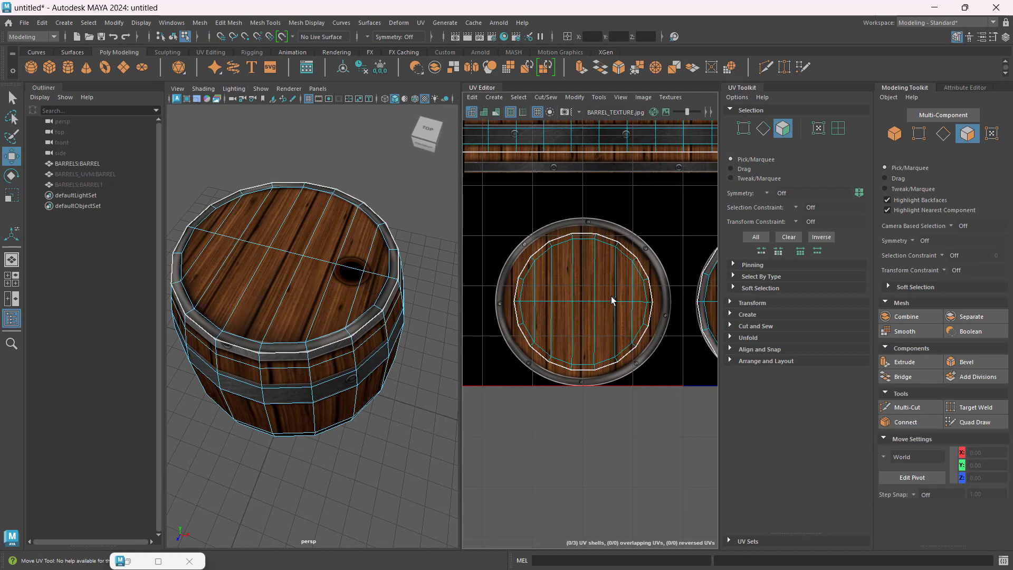
double_click(600, 285)
scroll(600, 289, "up", 3)
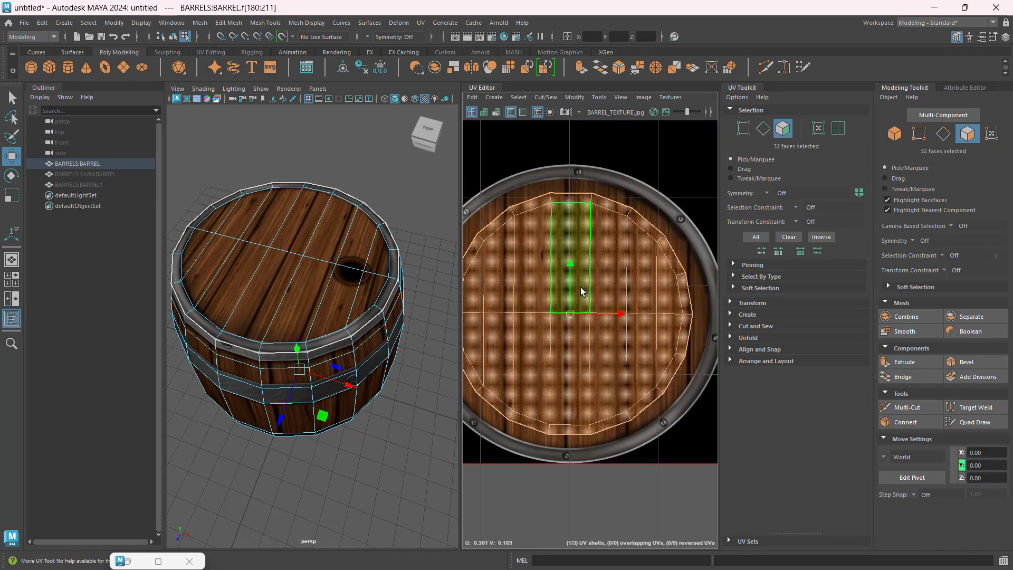
scroll(581, 290, "down", 2)
middle_click_drag(580, 287, 595, 278, "alt")
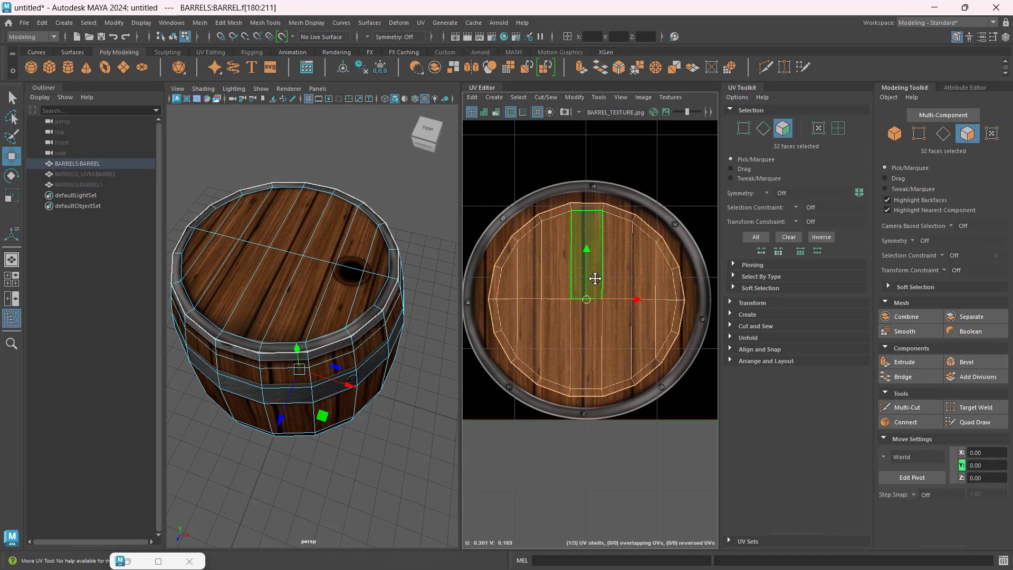
left_click_drag(582, 255, 593, 243)
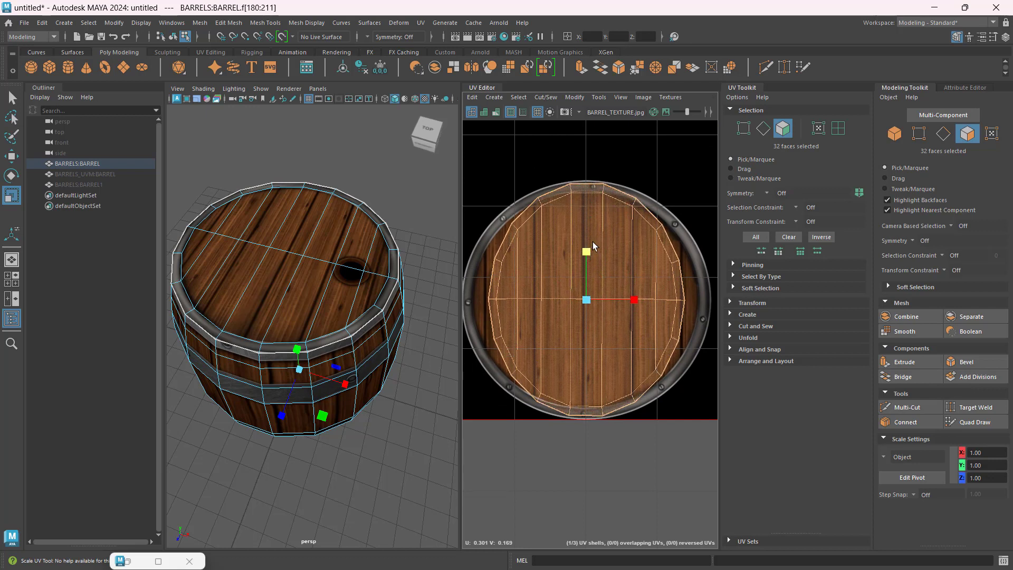
left_click_drag(636, 299, 648, 298)
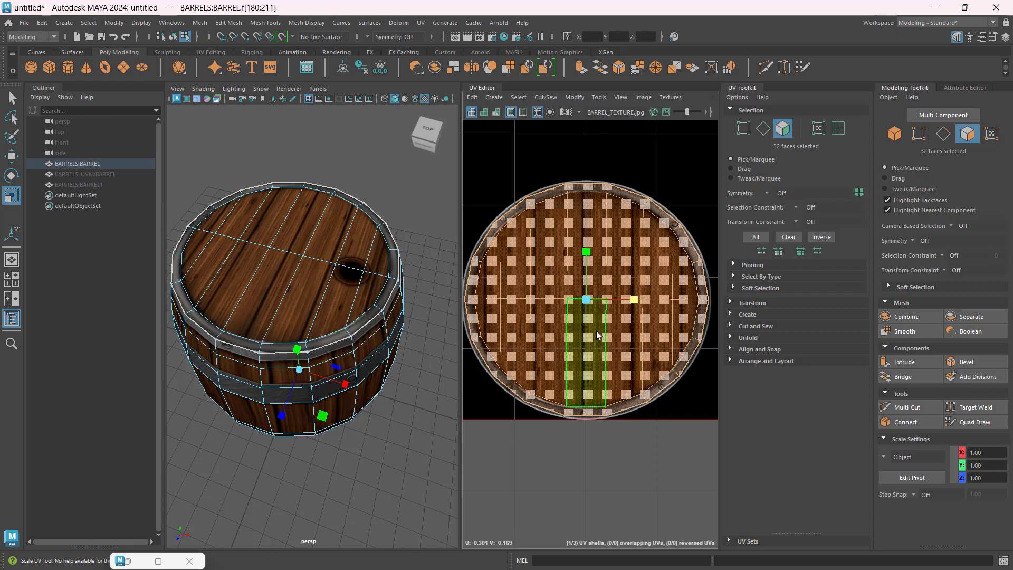
middle_click_drag(594, 332, 598, 331, "alt")
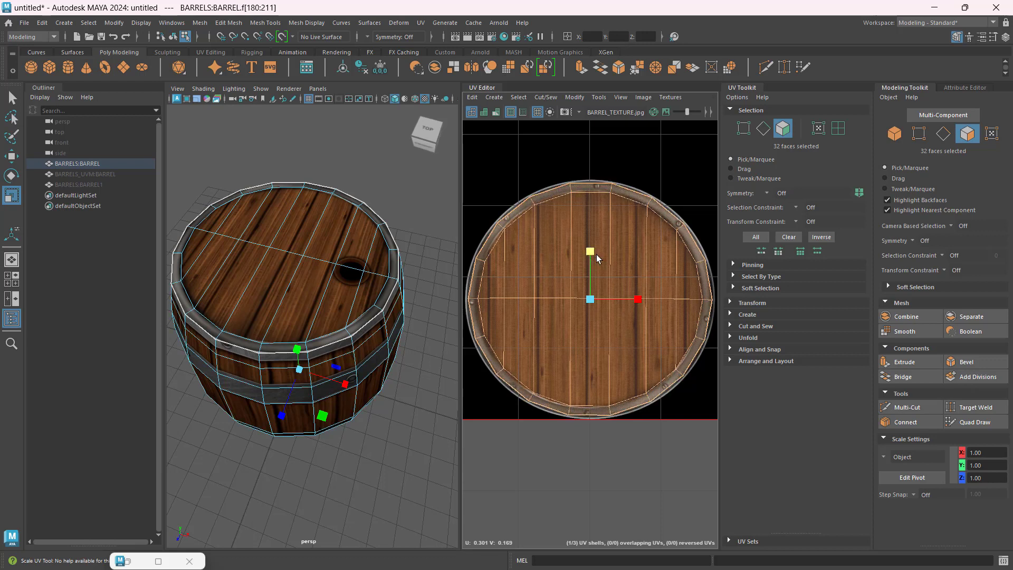
scroll(583, 270, "down", 5)
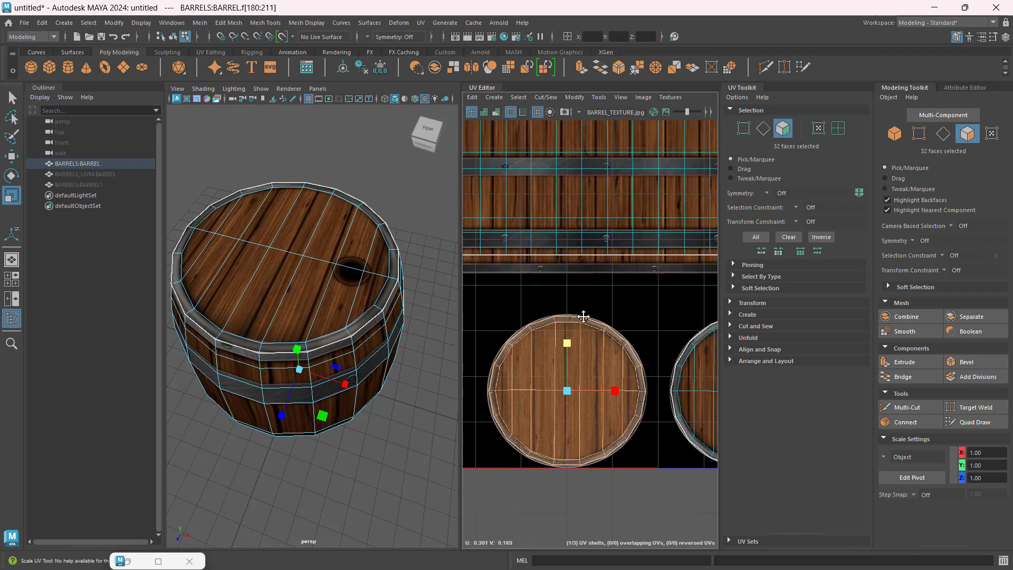
Step: Select the barrel body's UV shell and narrow it horizontally to fit within the width of the wooden plank image
scroll(580, 318, "down", 4)
scroll(593, 290, "up", 3)
middle_click_drag(595, 290, 577, 289, "alt")
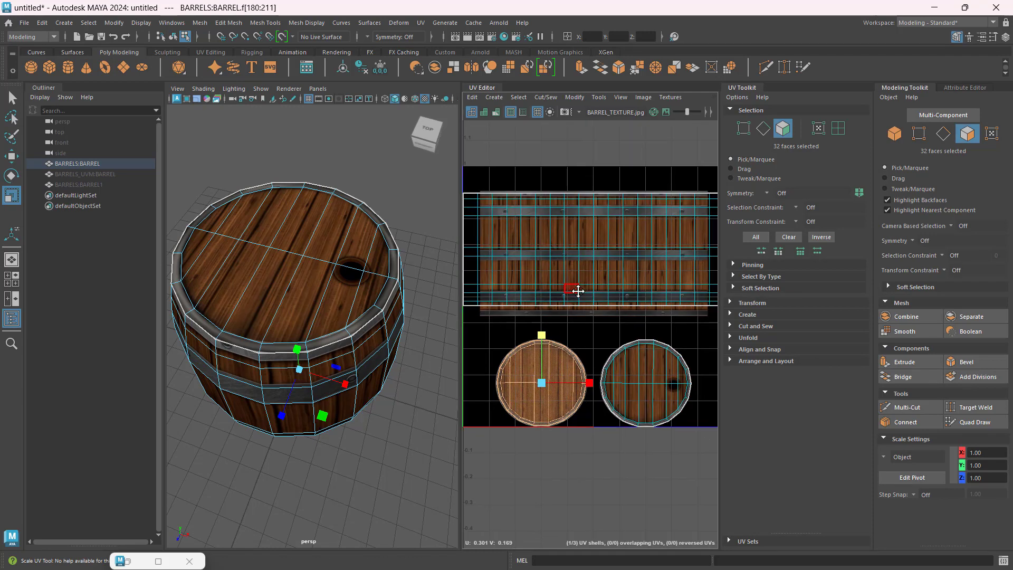
double_click(588, 225)
left_click_drag(641, 249, 633, 249)
left_click_drag(318, 430, 319, 391, "alt")
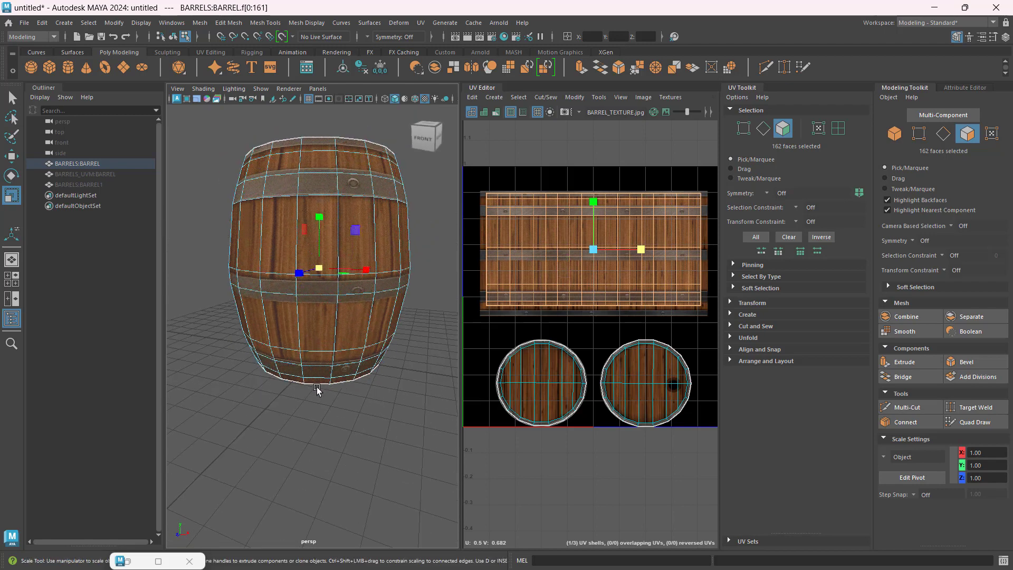
Step: Undo the last change and scale the body shell so its side and upper edges meet those of the plank image
middle_click_drag(346, 274, 333, 327, "alt")
scroll(333, 327, "up", 4)
middle_click_drag(333, 327, 342, 328)
key("ctrl+z")
scroll(603, 229, "up", 5)
middle_click_drag(661, 332, 573, 334, "alt")
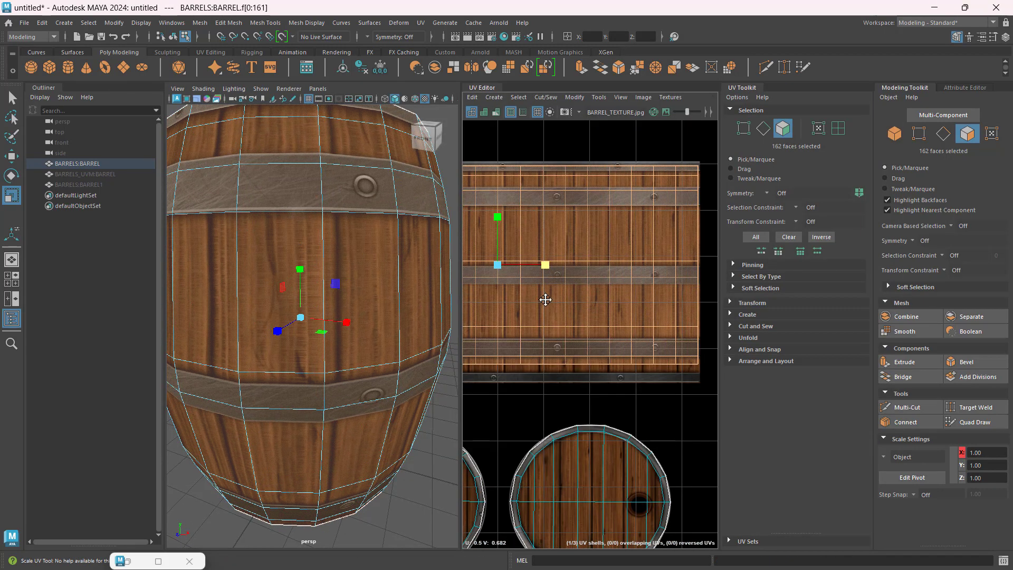
middle_click_drag(545, 296, 652, 284, "alt")
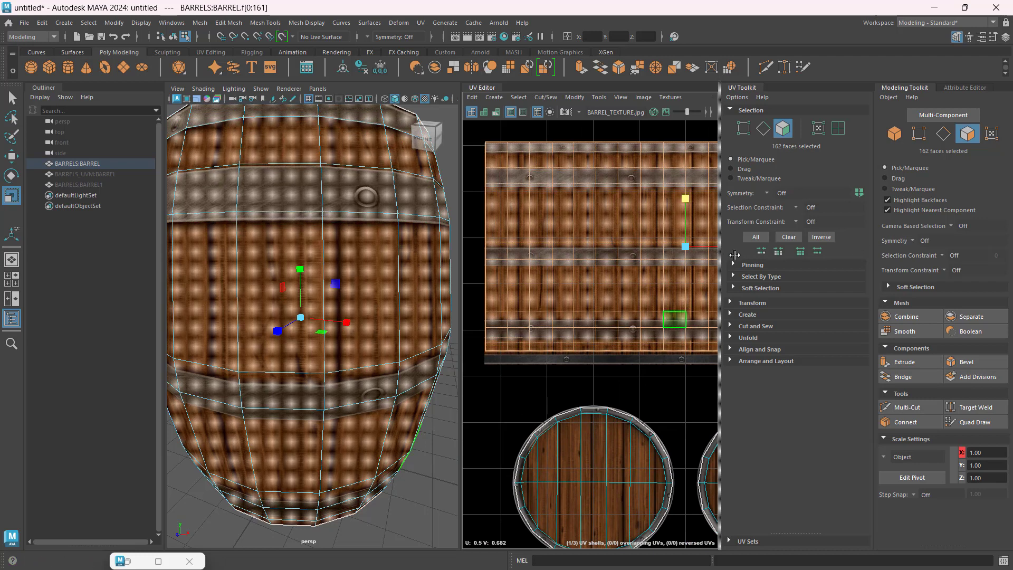
Step: Widen the UV Editor and fine-tune the body shell's horizontal scale against the side edges of the plank image
left_click_drag(461, 264, 335, 271)
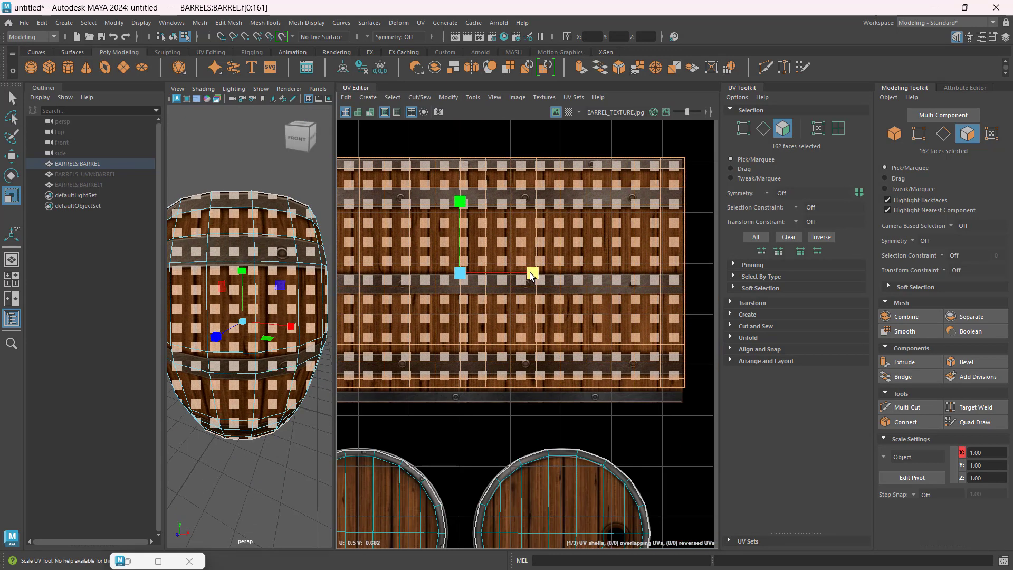
left_click_drag(531, 276, 530, 277)
middle_click_drag(469, 336, 553, 345, "alt")
Step: Move the body shell down slightly and adjust its vertical scale to fit the plank image between its upper and lower metal bands
key("w")
left_click_drag(545, 212, 547, 214)
key("r")
key("w")
key("r")
scroll(543, 200, "up", 5)
scroll(551, 272, "down", 4)
scroll(583, 471, "up", 3)
middle_click_drag(582, 471, 600, 283, "alt")
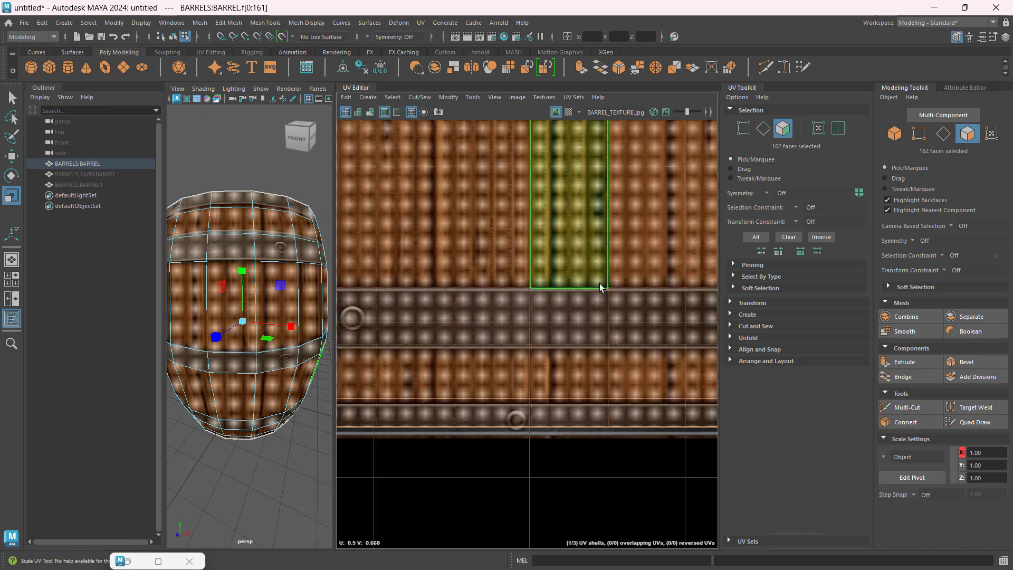
scroll(543, 166, "down", 4)
scroll(531, 257, "up", 2)
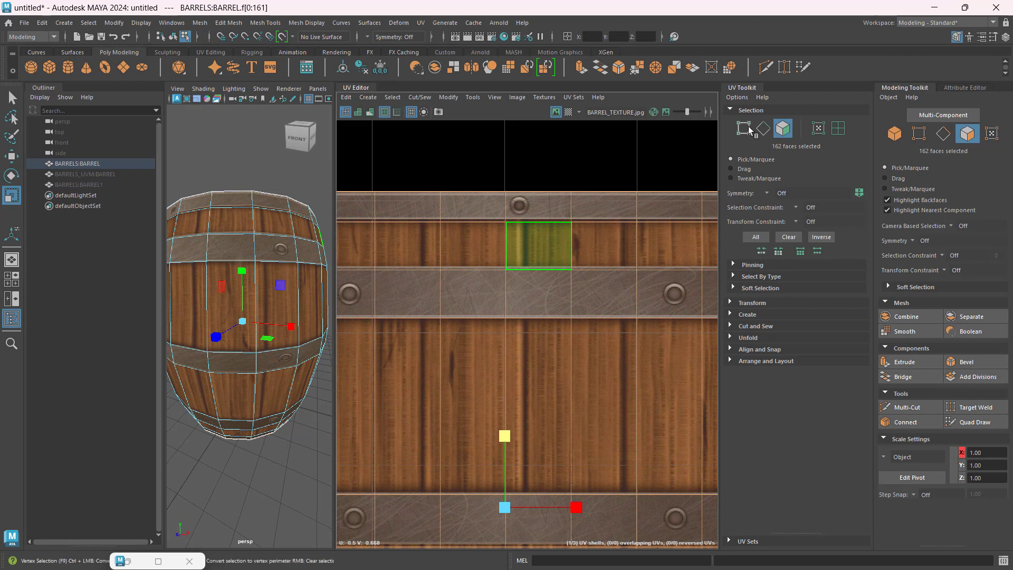
Step: Select the body shell's horizontal edge loop beneath the top metal band and move it up onto the band's lower border
left_click(767, 128)
scroll(527, 221, "up", 3)
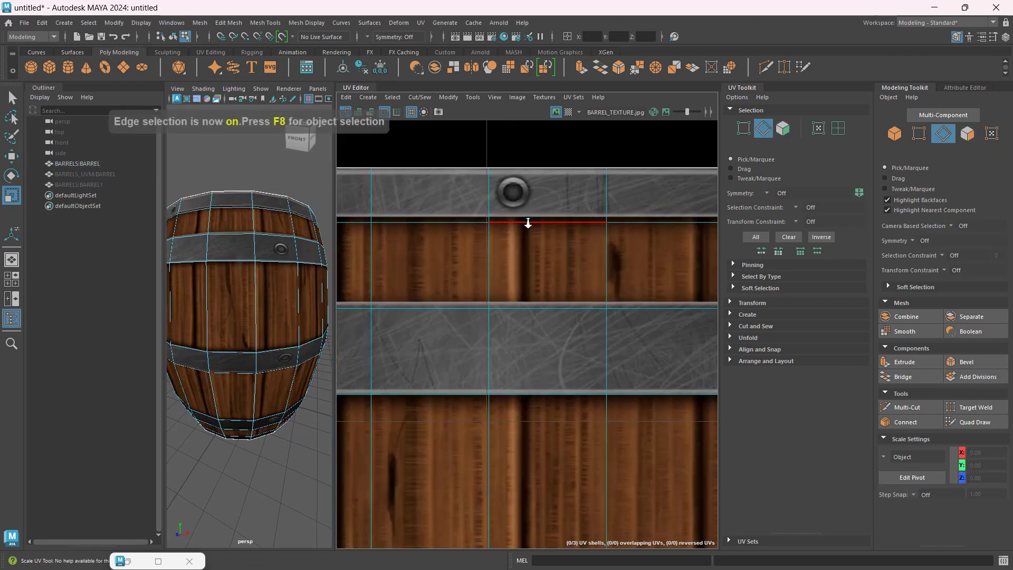
scroll(527, 223, "up", 2)
double_click(539, 221)
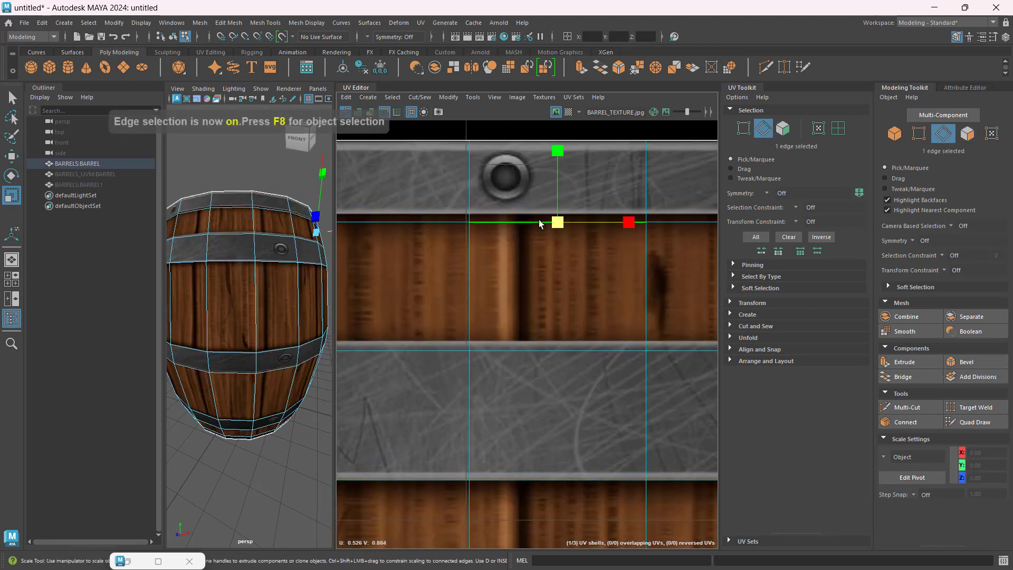
key("w")
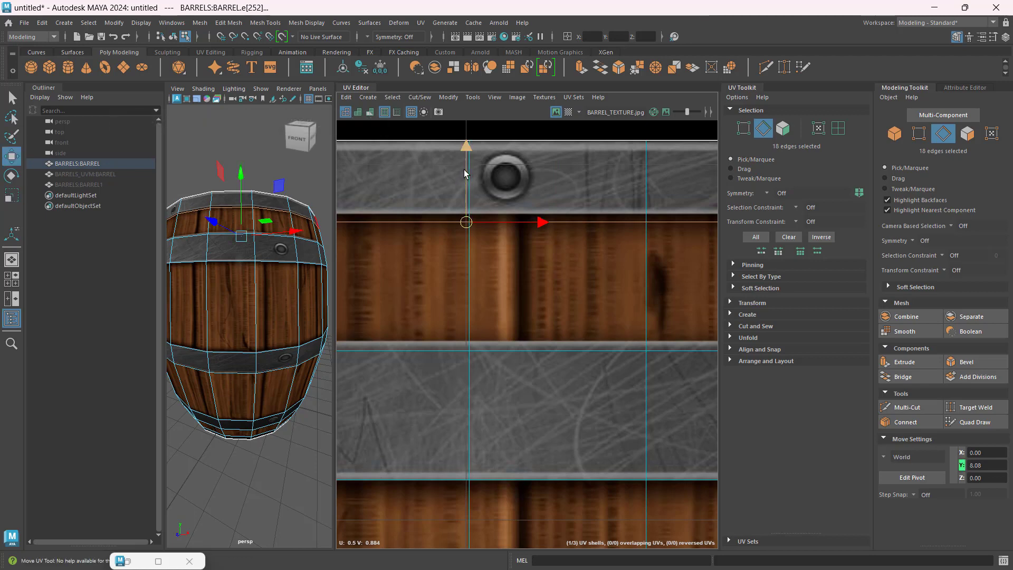
left_click_drag(464, 169, 466, 163)
Step: Move the edge loop at the second metal band's upper border up onto that border, and select the loop along its lower border
double_click(553, 353)
left_click_drag(469, 277, 470, 266)
scroll(537, 422, "down", 4)
middle_click_drag(537, 421, 550, 290, "alt")
scroll(543, 306, "up", 5)
double_click(539, 295)
scroll(533, 338, "down", 4)
middle_click_drag(559, 491, 570, 369, "alt")
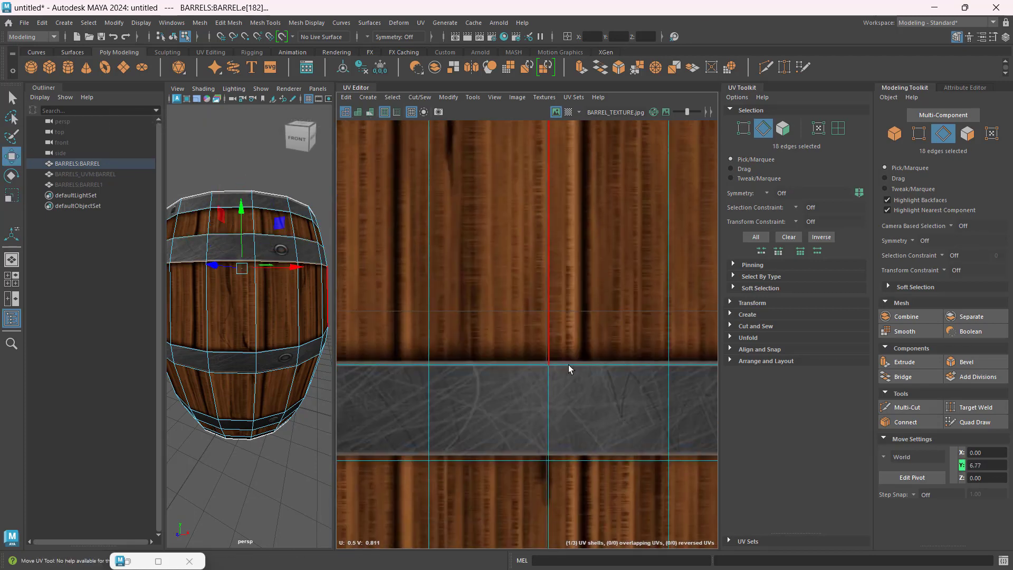
Step: Move the two edge loops along the middle metal band up slightly onto the band's upper and lower borders
scroll(570, 369, "up", 4)
double_click(567, 364)
left_click_drag(531, 293, 532, 286)
scroll(566, 399, "down", 3)
middle_click_drag(570, 399, 572, 234, "alt")
double_click(570, 300)
left_click_drag(554, 227, 554, 221)
Step: Inspect the lower metal band's upper edge loop and nudge the bottom band's upper loop down onto its border
scroll(575, 359, "down", 3)
middle_click_drag(576, 363, 580, 190, "alt")
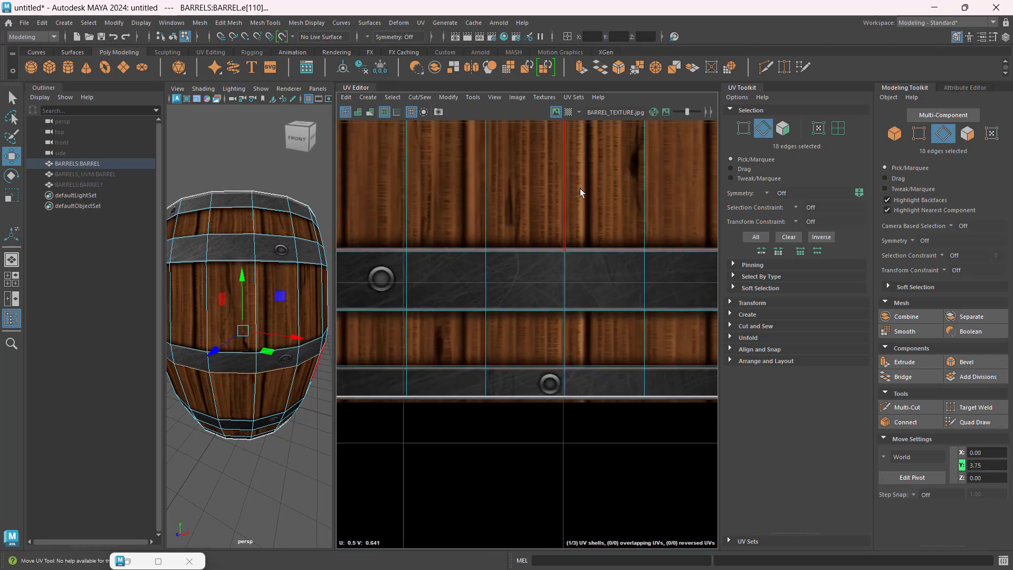
scroll(583, 232, "up", 5)
double_click(573, 266)
scroll(584, 301, "down", 4)
middle_click_drag(581, 388, 574, 230, "alt")
scroll(573, 230, "up", 4)
double_click(571, 229)
left_click_drag(530, 152, 529, 156)
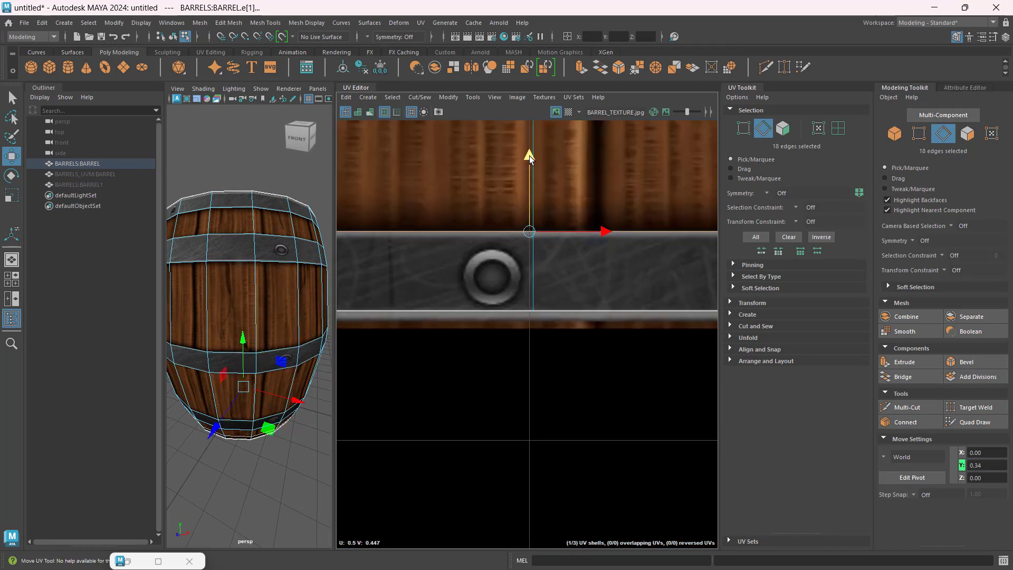
double_click(554, 310)
scroll(561, 238, "down", 4)
left_click(586, 299)
Step: Select all faces of the barrel body's UV shell and narrow it horizontally toward the side edges of the plank image
scroll(586, 301, "down", 6)
middle_click_drag(606, 251, 593, 428, "alt")
scroll(667, 359, "up", 4)
middle_click_drag(666, 359, 497, 381, "alt")
scroll(583, 301, "up", 6)
scroll(583, 299, "up", 2)
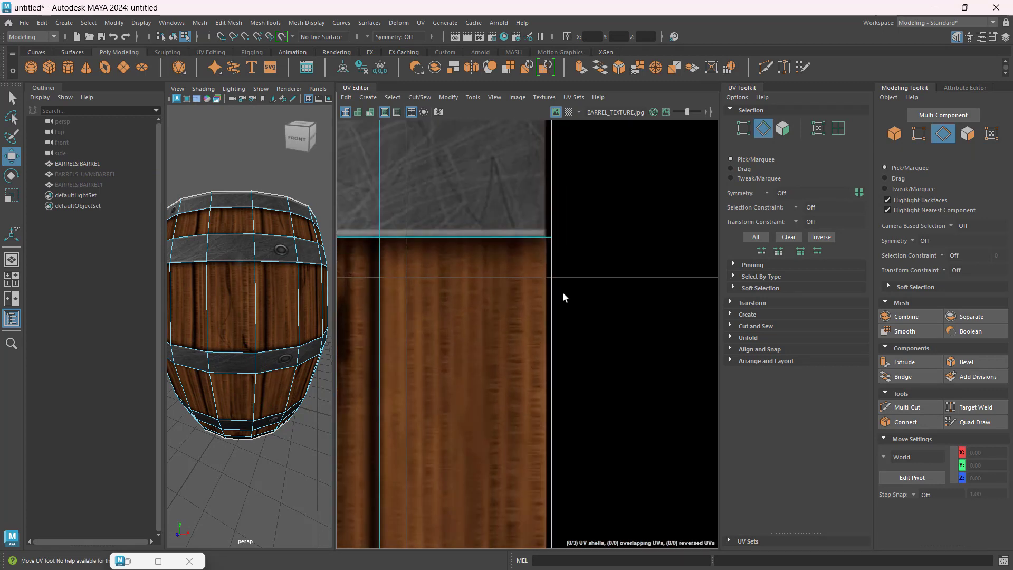
left_click(967, 133)
double_click(527, 299)
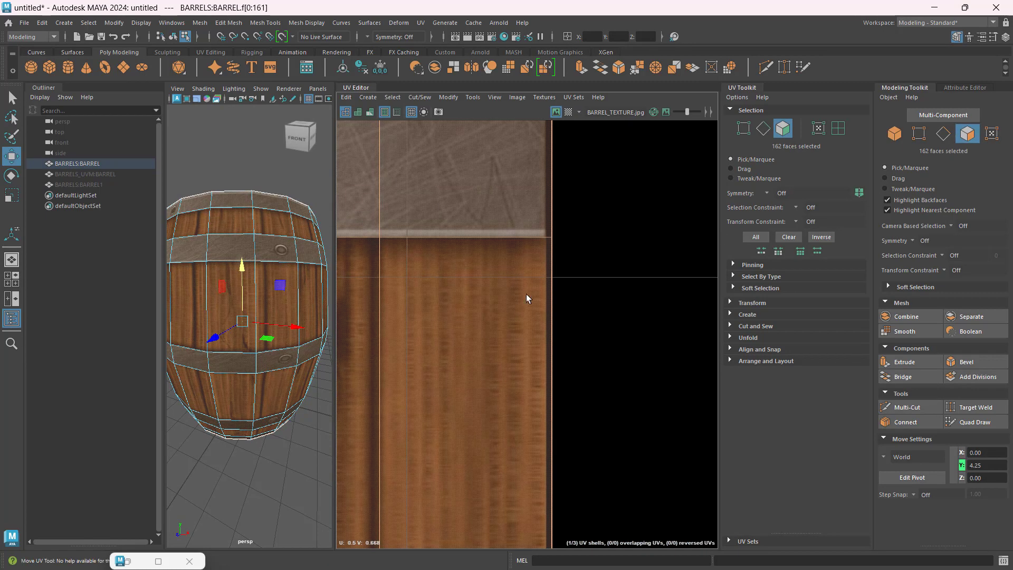
scroll(515, 350, "down", 8)
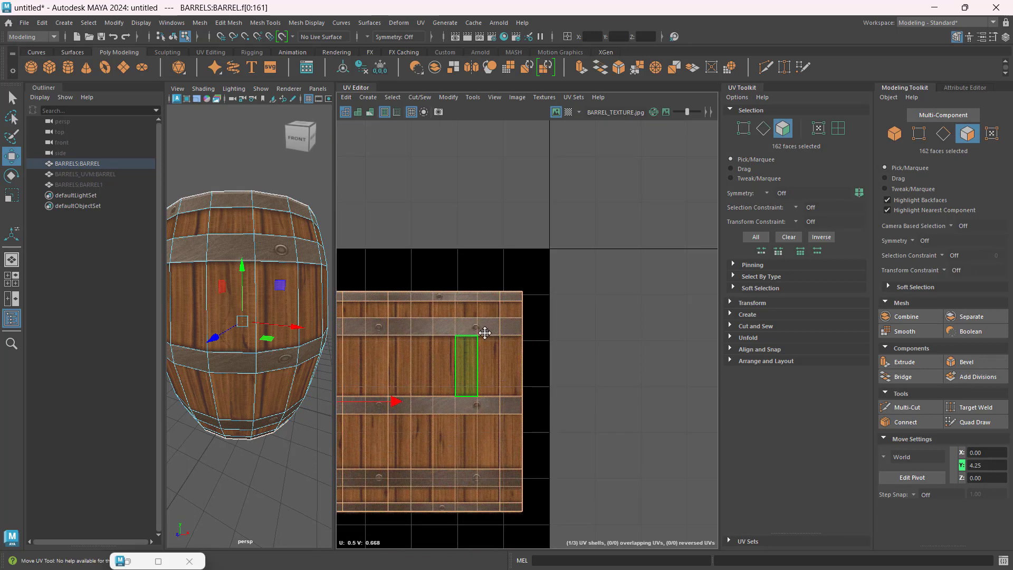
middle_click_drag(482, 332, 837, 224, "alt")
key("r")
scroll(510, 300, "up", 8)
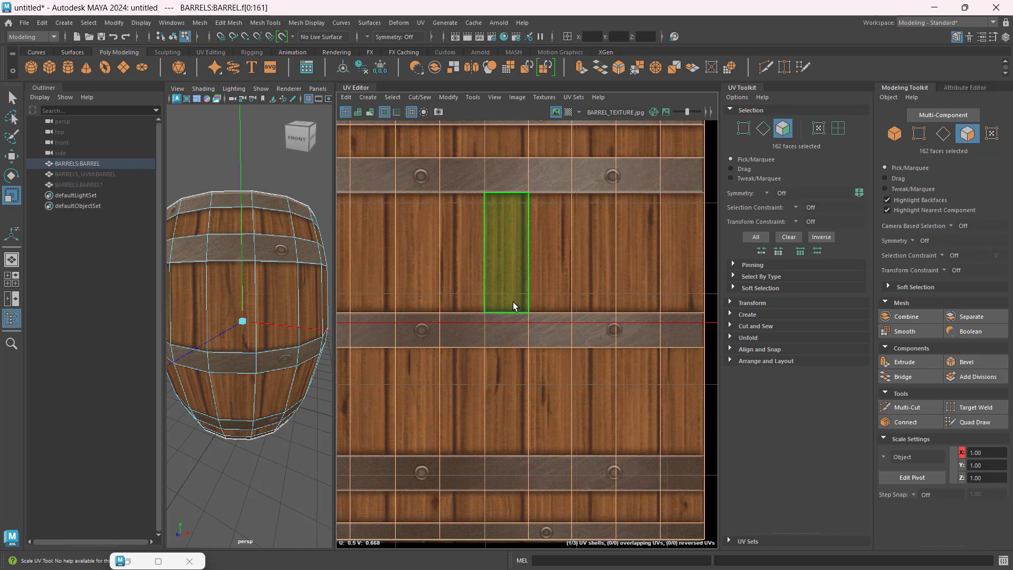
scroll(517, 308, "up", 1)
left_click_drag(466, 393, 454, 392)
middle_click_drag(454, 392, 647, 350, "alt")
scroll(464, 362, "up", 6)
left_click(453, 361)
Step: Reselect the body shell and shift it slightly sideways to line up its side edge with the plank image
key("w")
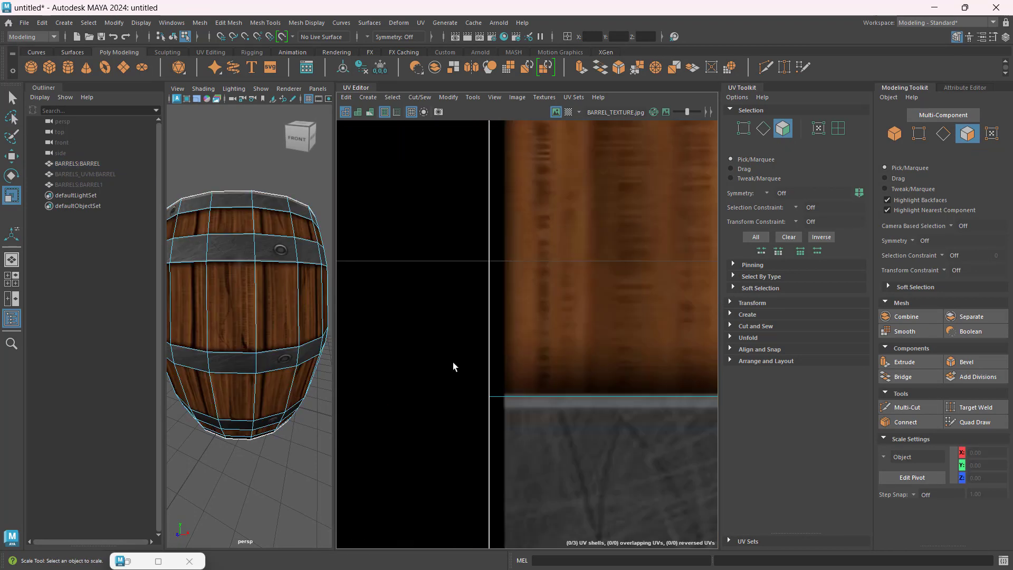
scroll(464, 361, "down", 8)
middle_click_drag(703, 387, 561, 293, "alt")
double_click(621, 334)
scroll(561, 293, "up", 8)
scroll(562, 328, "down", 6)
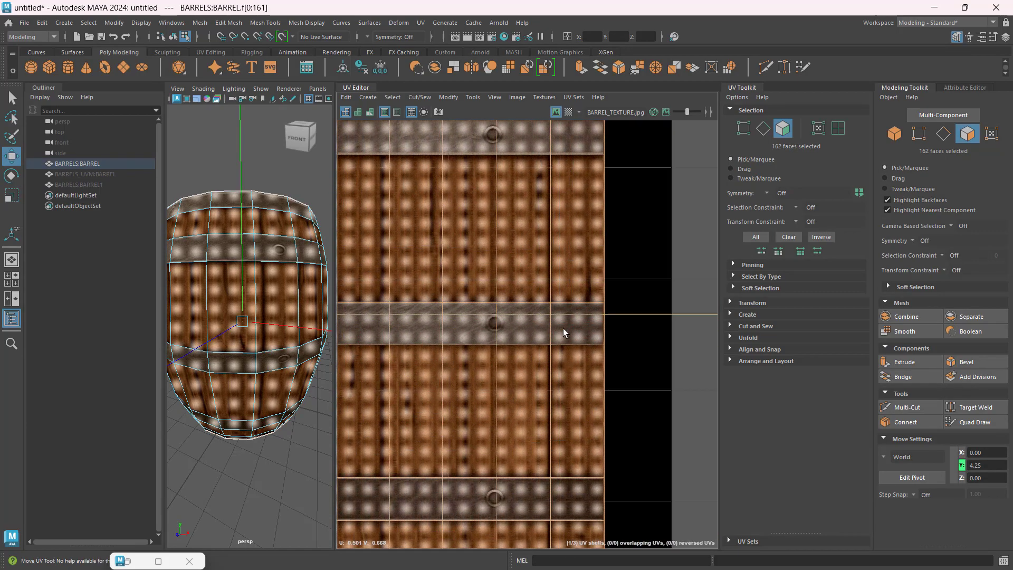
scroll(528, 317, "up", 6)
left_click(454, 316)
middle_click_drag(506, 327, 565, 306, "alt")
Step: Narrow the body shell horizontally and move it slightly to the right over the plank image
double_click(662, 309)
key("r")
scroll(662, 311, "down", 6)
scroll(387, 316, "up", 7)
left_click_drag(525, 348, 485, 348)
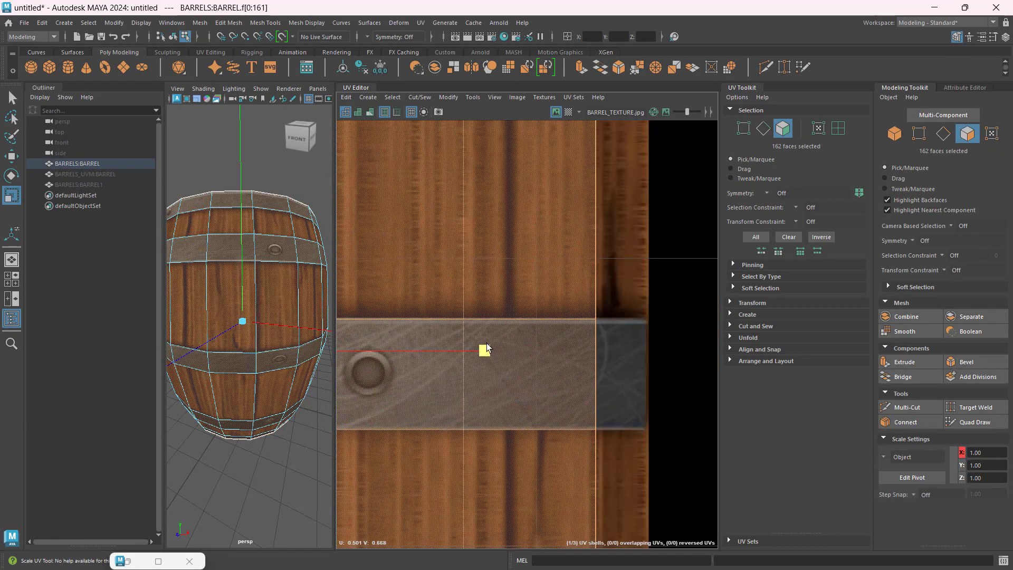
scroll(485, 346, "down", 8)
middle_click_drag(369, 352, 621, 329, "alt")
middle_click_drag(691, 321, 538, 295, "alt")
key("w")
left_click_drag(582, 295, 585, 295)
middle_click_drag(627, 297, 555, 406, "alt")
scroll(556, 407, "up", 8)
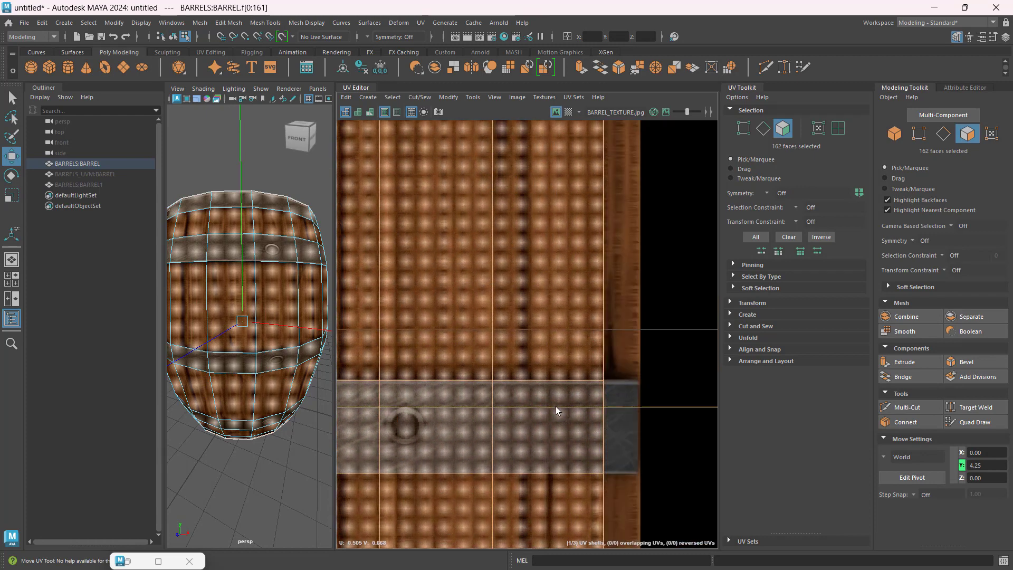
Step: Widen the body shell horizontally and shift it slightly back to the left over the plank image
key("r")
left_click_drag(550, 405, 576, 405)
scroll(576, 405, "down", 8)
middle_click_drag(448, 425, 615, 369, "alt")
key("w")
middle_click_drag(454, 374, 559, 305, "alt")
scroll(542, 305, "up", 6)
scroll(542, 305, "down", 6)
middle_click_drag(696, 303, 369, 317, "alt")
Step: Fine-tune the body shell's horizontal scale until both side edges meet the sides of the plank image
key("r")
scroll(607, 319, "up", 8)
middle_click_drag(600, 296, 588, 422, "alt")
left_click_drag(690, 391, 699, 391)
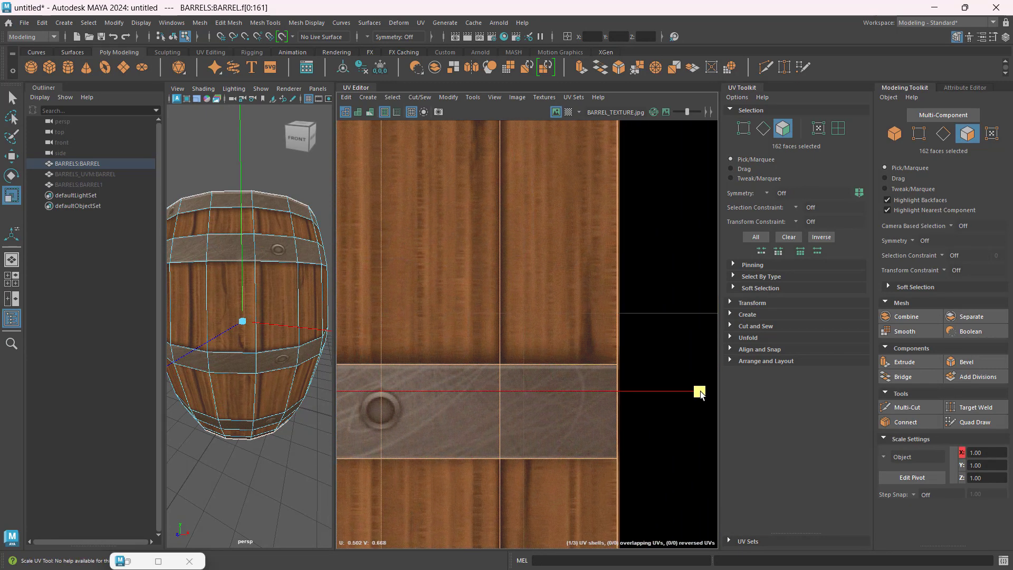
scroll(698, 391, "down", 7)
scroll(471, 335, "up", 7)
scroll(470, 334, "down", 6)
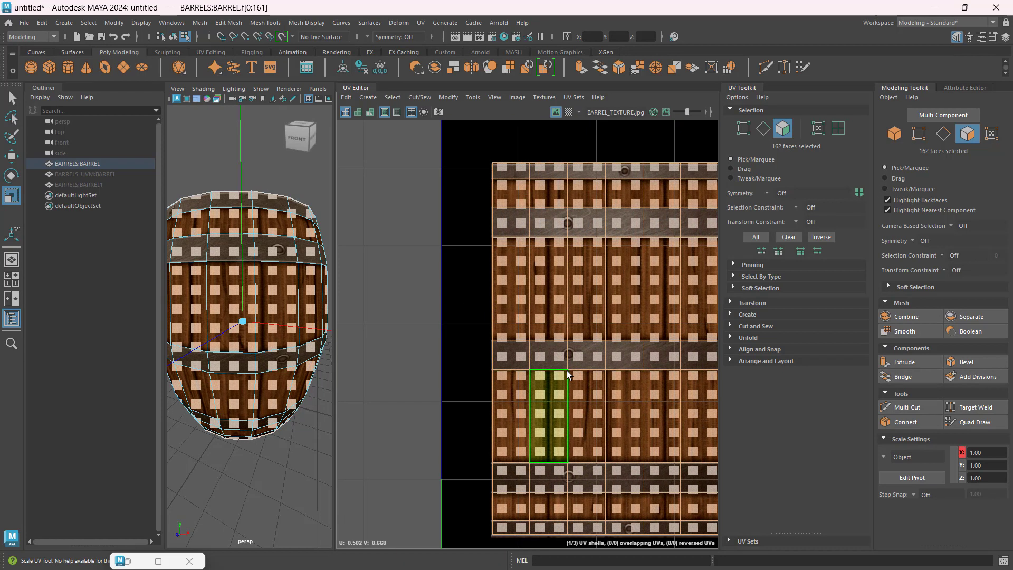
scroll(571, 369, "down", 2)
middle_click_drag(572, 370, 380, 365, "alt")
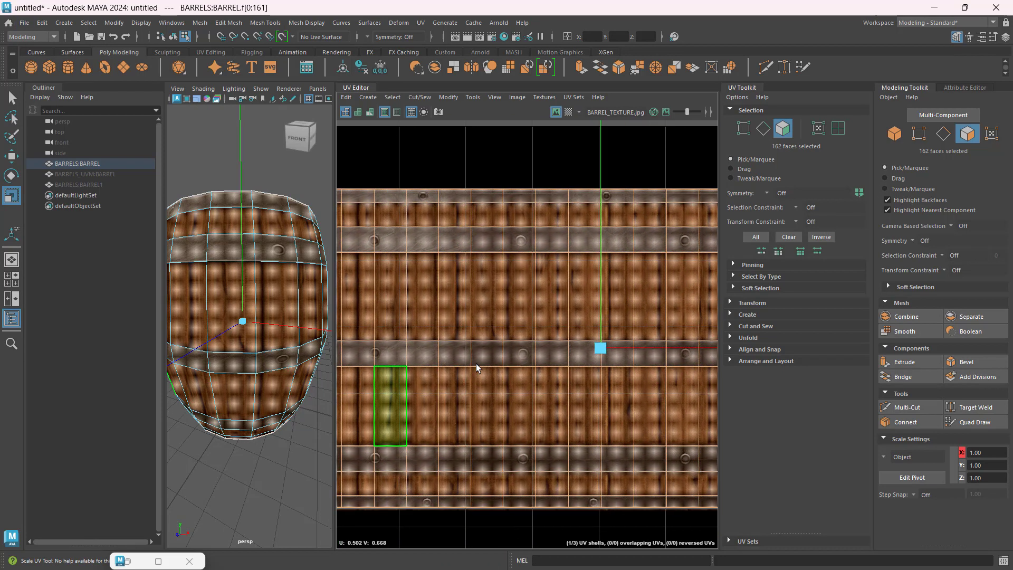
middle_click_drag(499, 362, 455, 364, "alt")
scroll(495, 360, "down", 5)
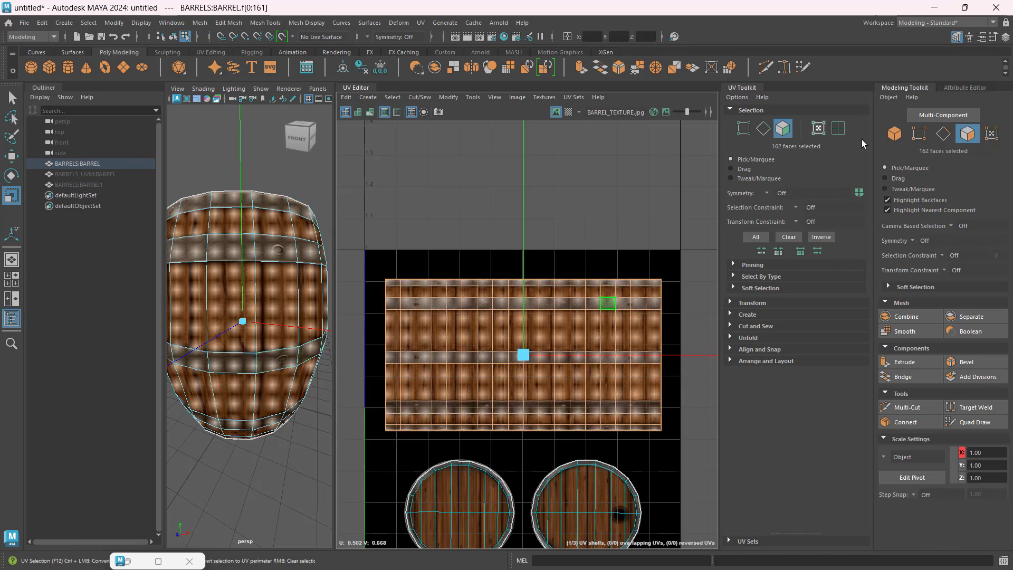
Step: Return to object mode, deselect the barrel, and enlarge the perspective viewport to inspect the textured model from several angles
key("F8")
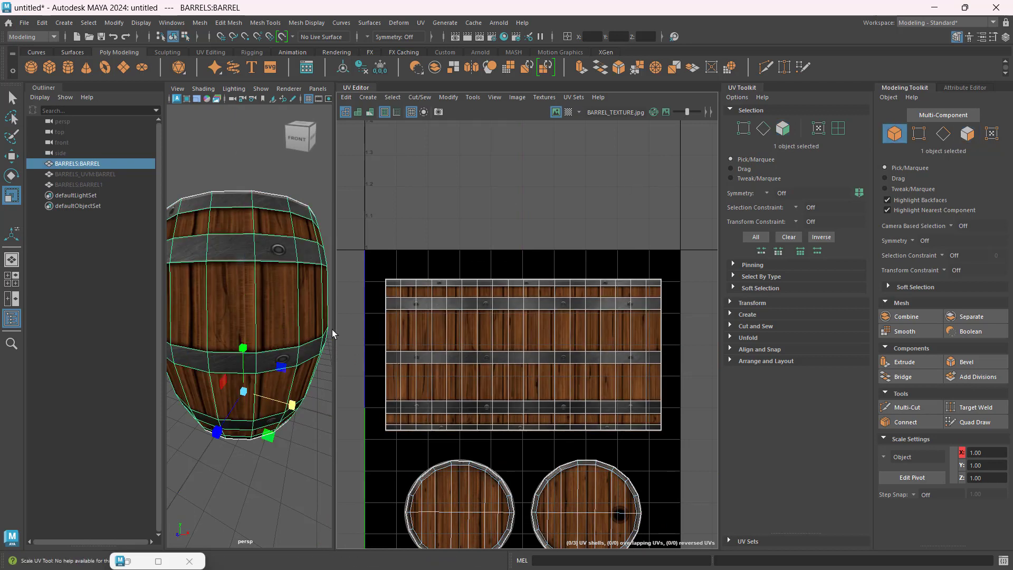
key("w")
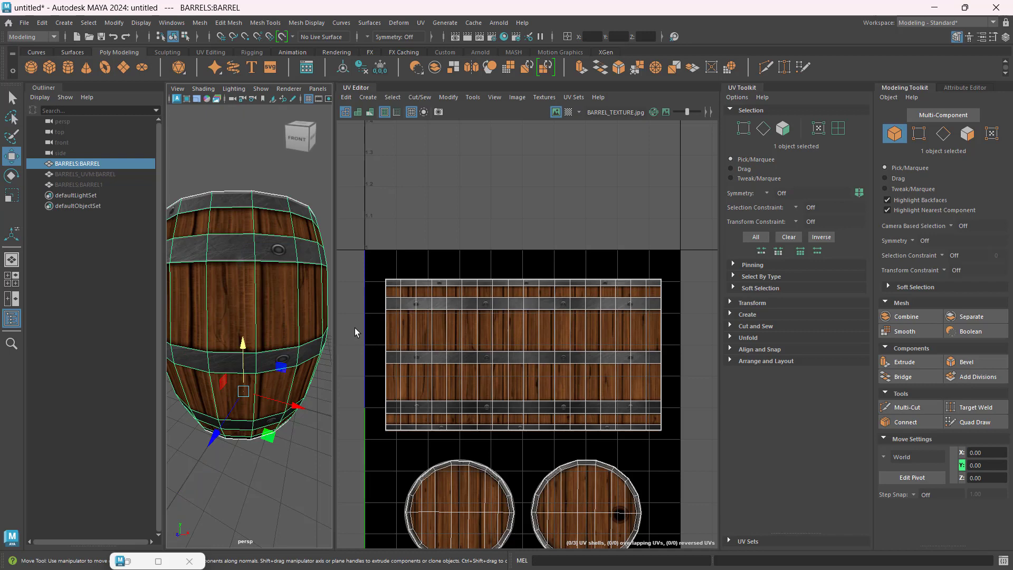
left_click(292, 178)
left_click_drag(336, 269, 588, 280)
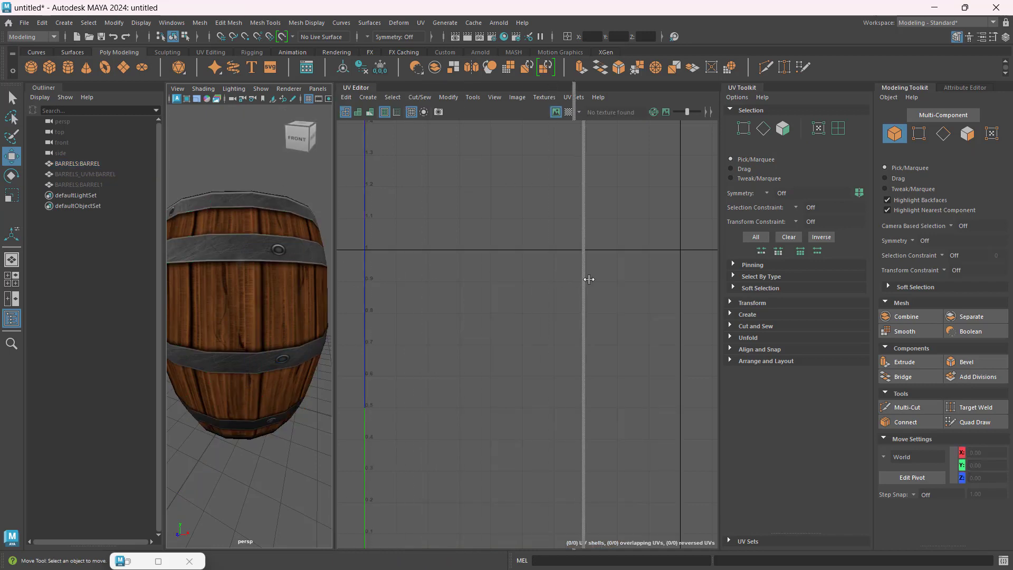
scroll(458, 283, "down", 5)
left_click_drag(406, 310, 416, 366, "alt")
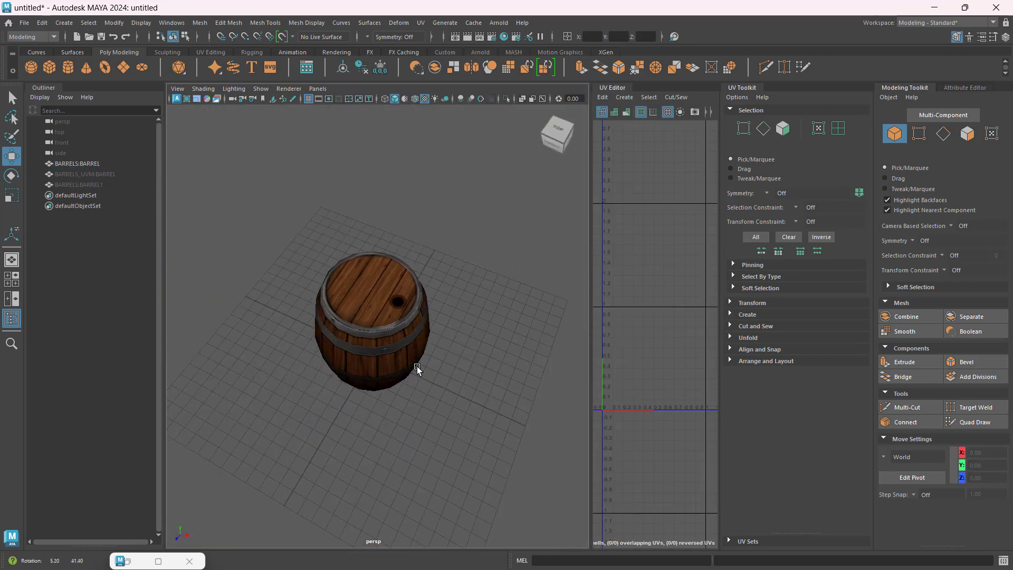
scroll(393, 314, "up", 5)
left_click_drag(394, 314, 433, 349, "alt")
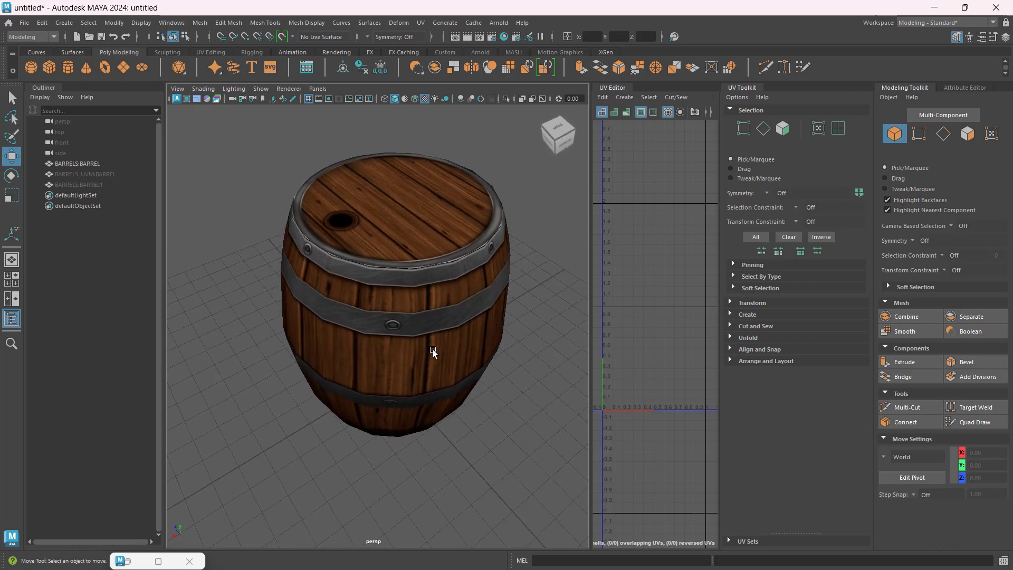
Step: Turn on smooth preview for the barrel, deselect it, and inspect the texture on the smoothed model
left_click(419, 320)
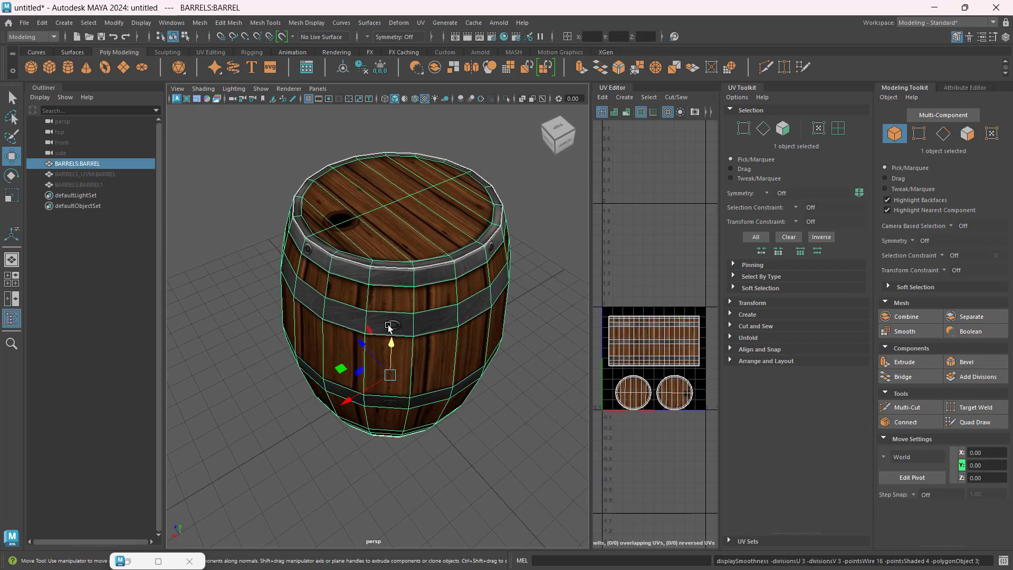
left_click(238, 315)
left_click_drag(238, 316, 399, 387, "alt")
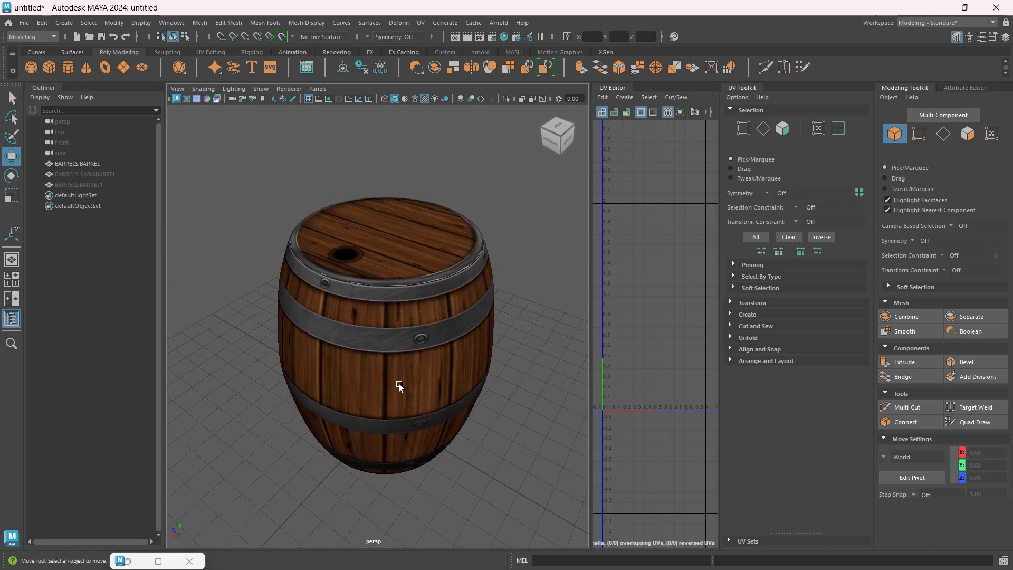
Step: Select the barrel, widen the UV Editor beside the viewport, and switch the model back to unsmoothed display
left_click(422, 336)
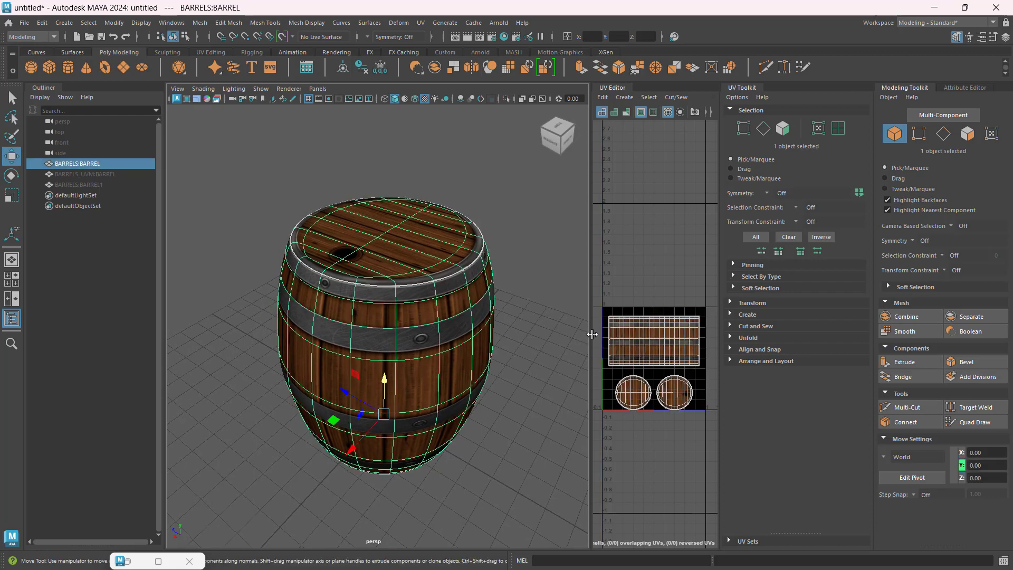
left_click_drag(592, 334, 511, 334)
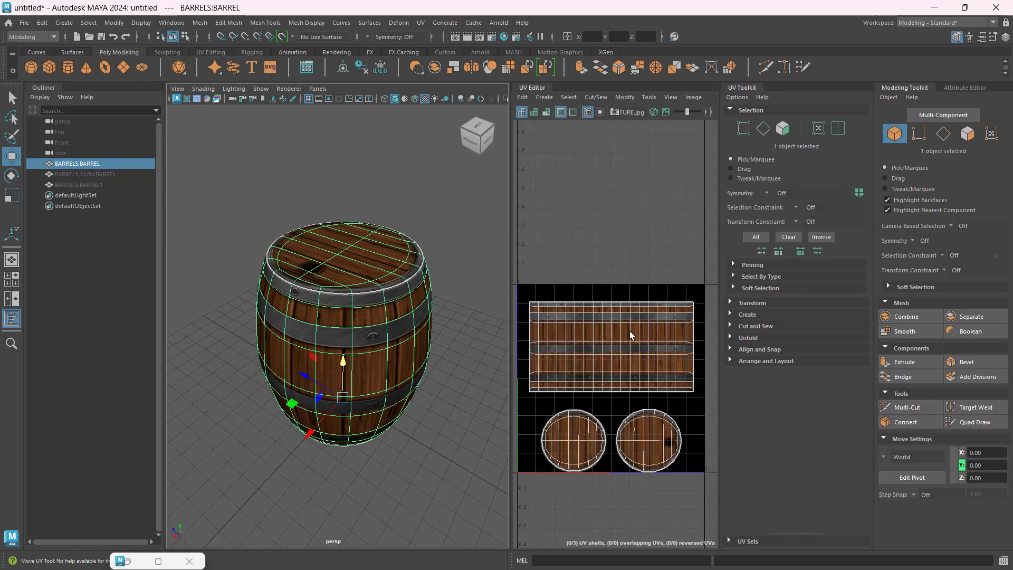
middle_click_drag(629, 330, 634, 297, "alt")
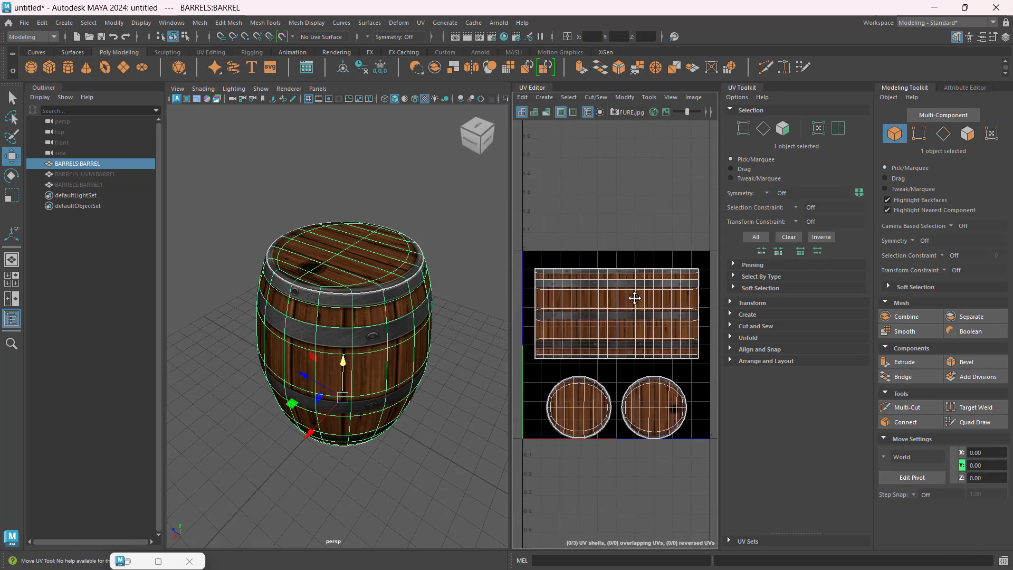
left_click(450, 394)
left_click(413, 343)
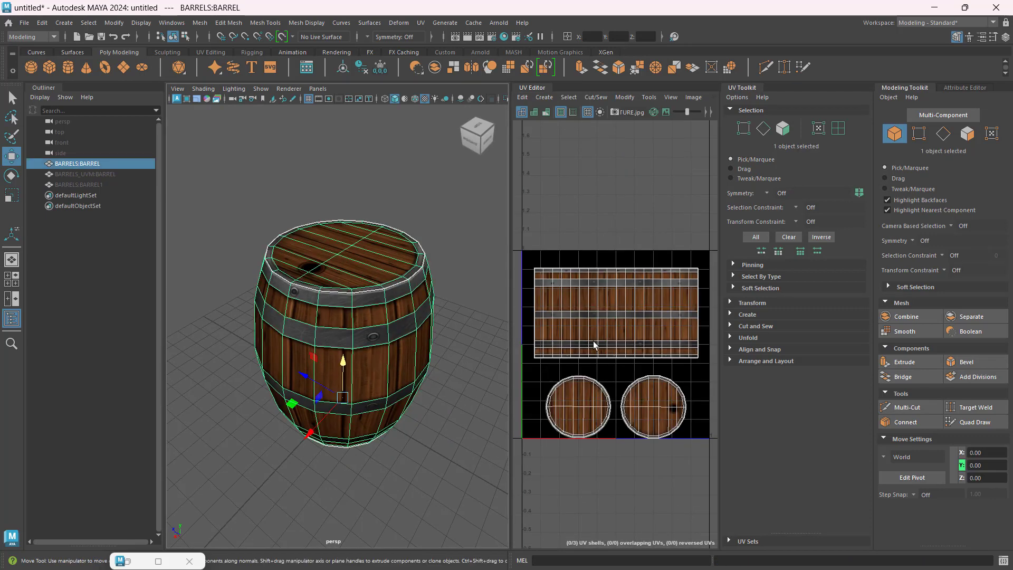